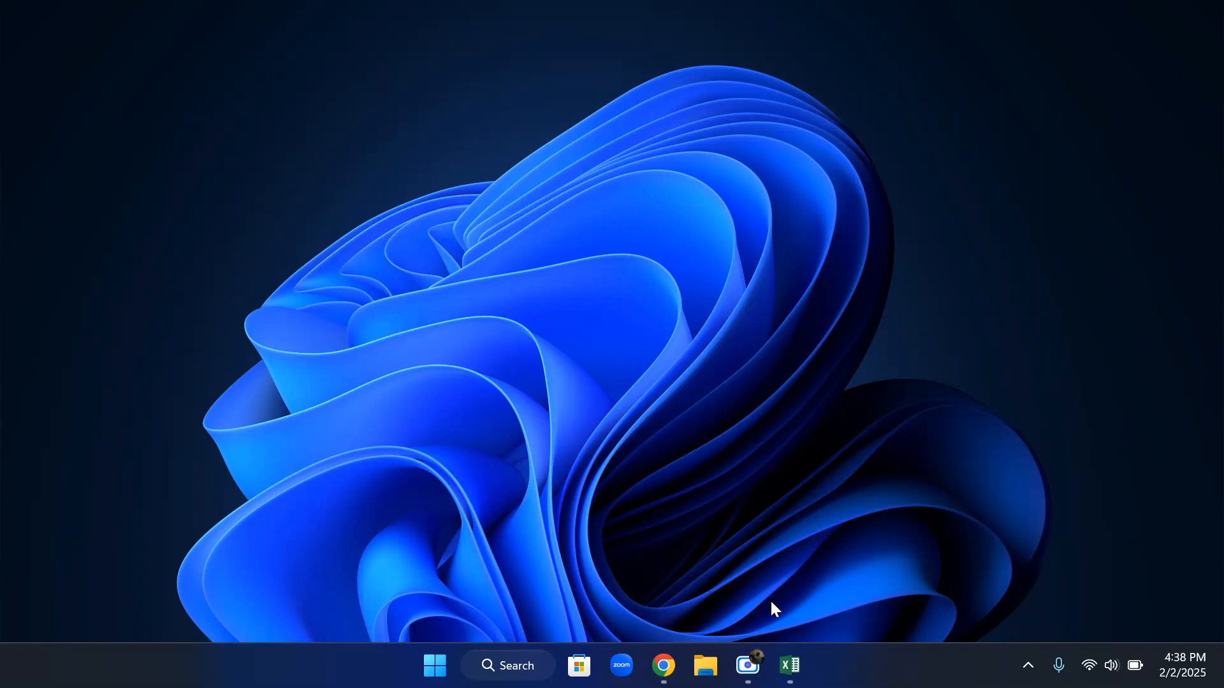
Switch to the Project 1 workbook in Excel and delete columns H and I, which hold the stray bordered cells
left_click(790, 665)
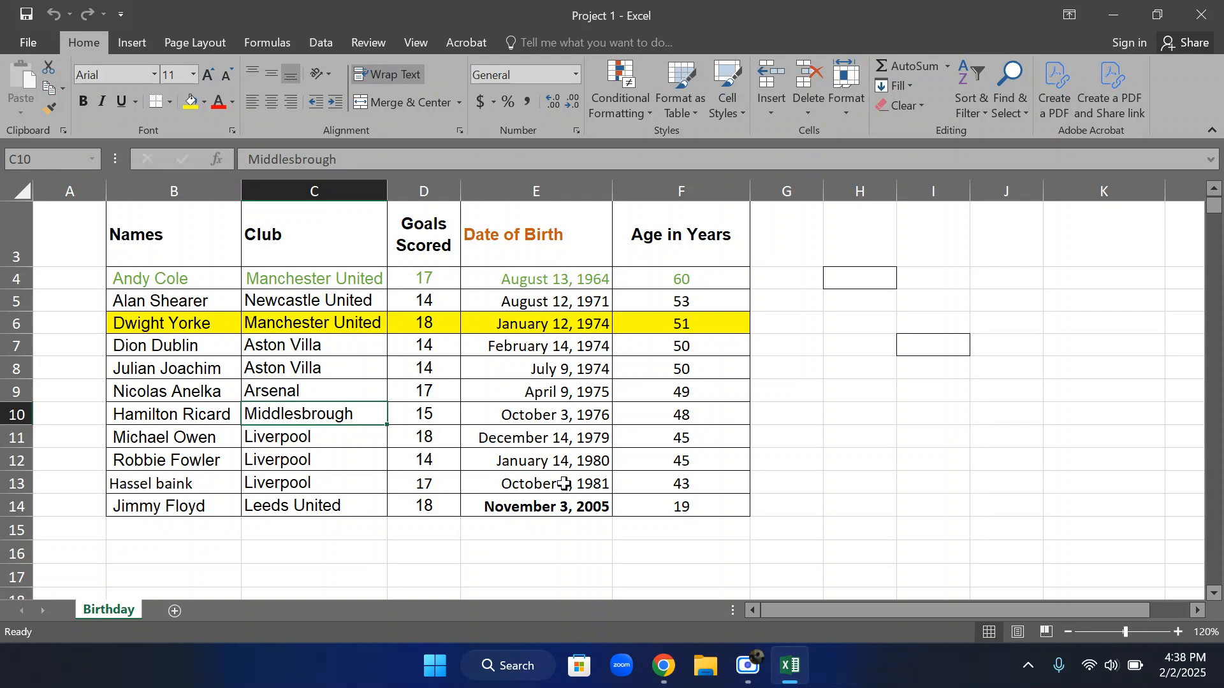
left_click(927, 382)
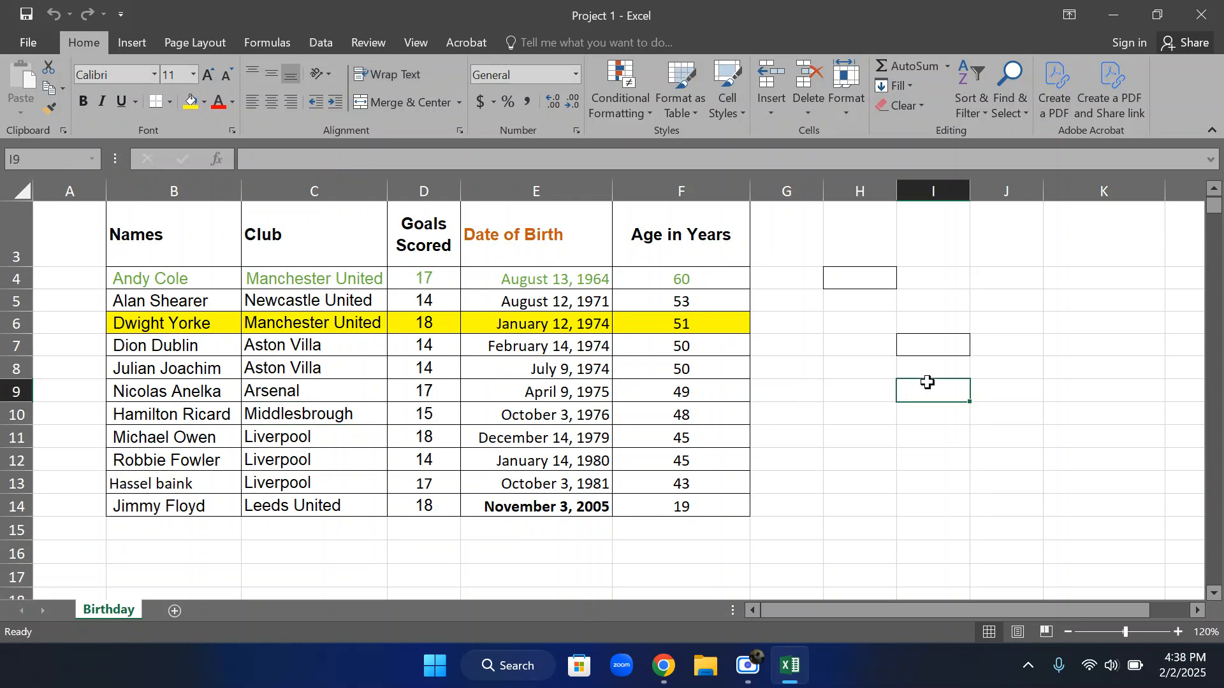
left_click(867, 189)
right_click(867, 189)
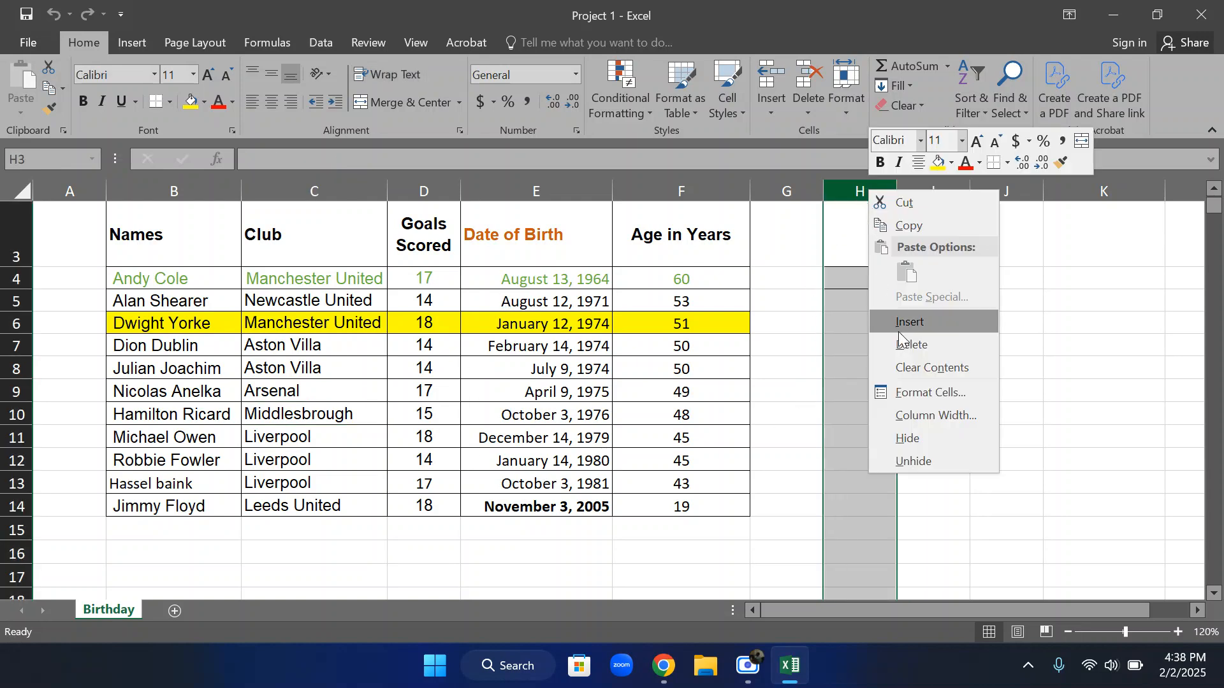
left_click(925, 366)
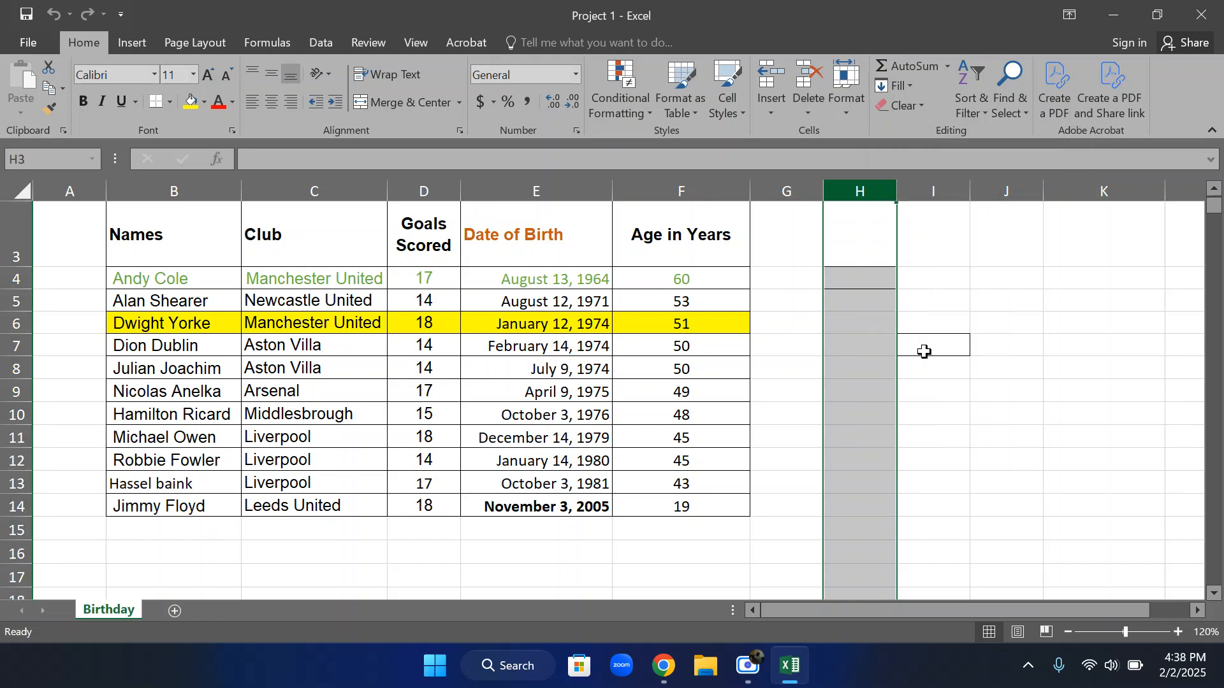
right_click(862, 190)
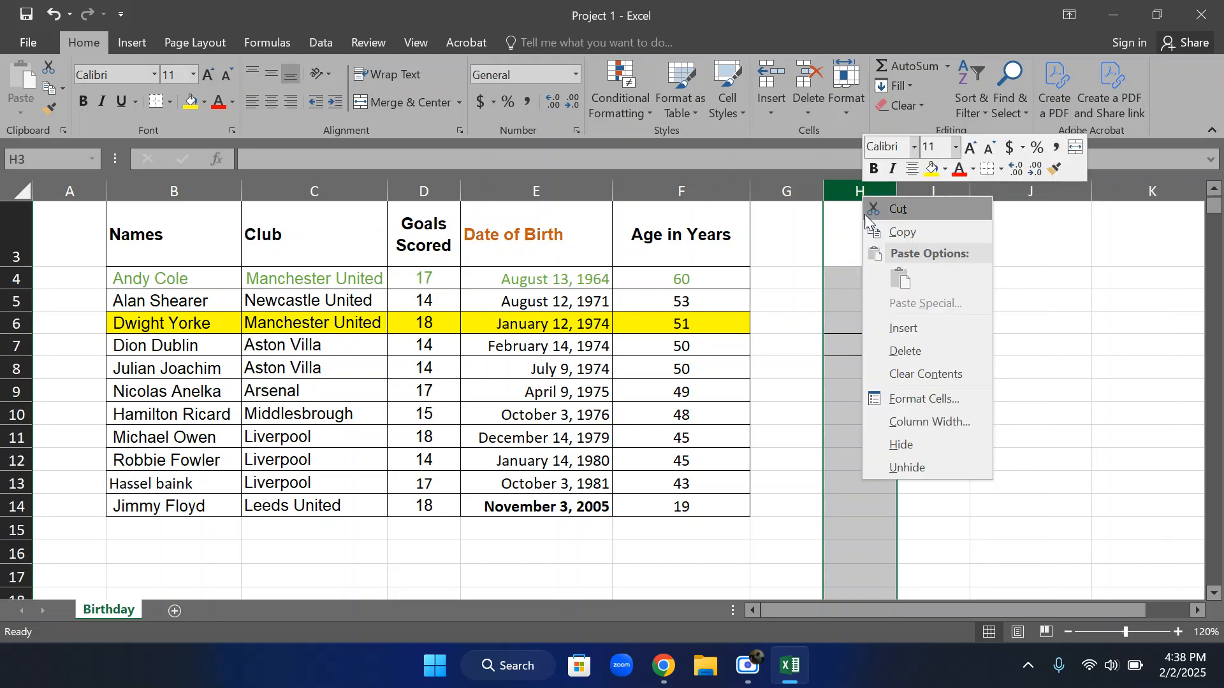
left_click(908, 350)
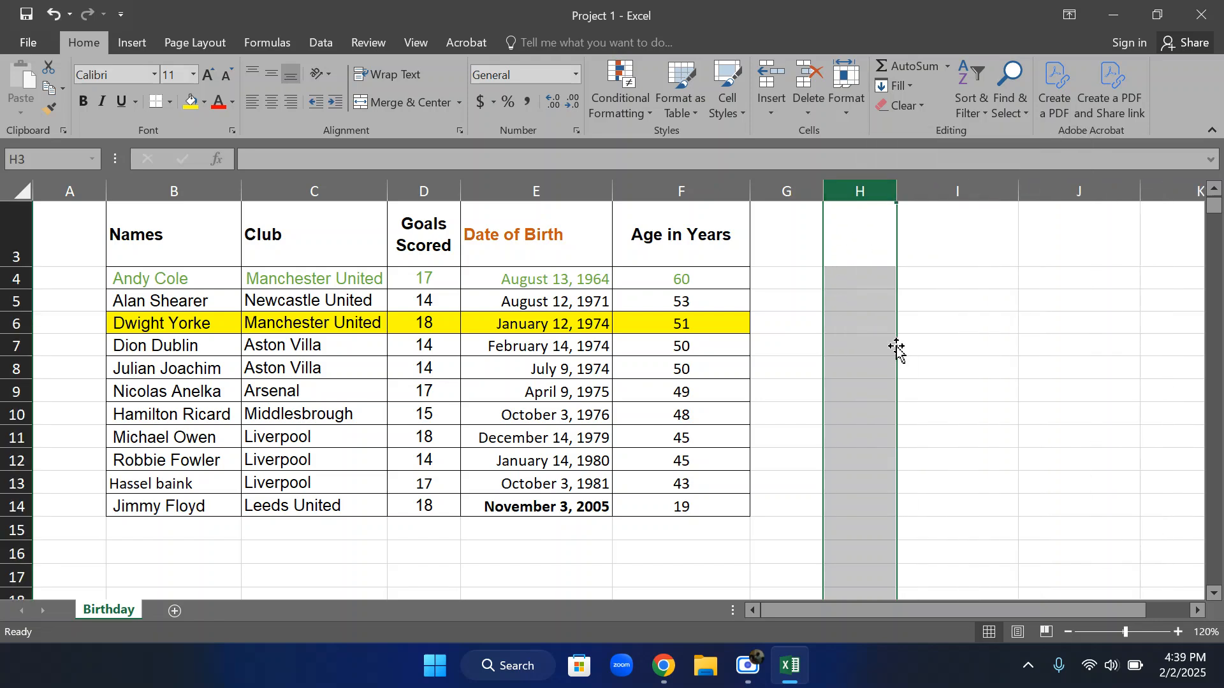
left_click(811, 271)
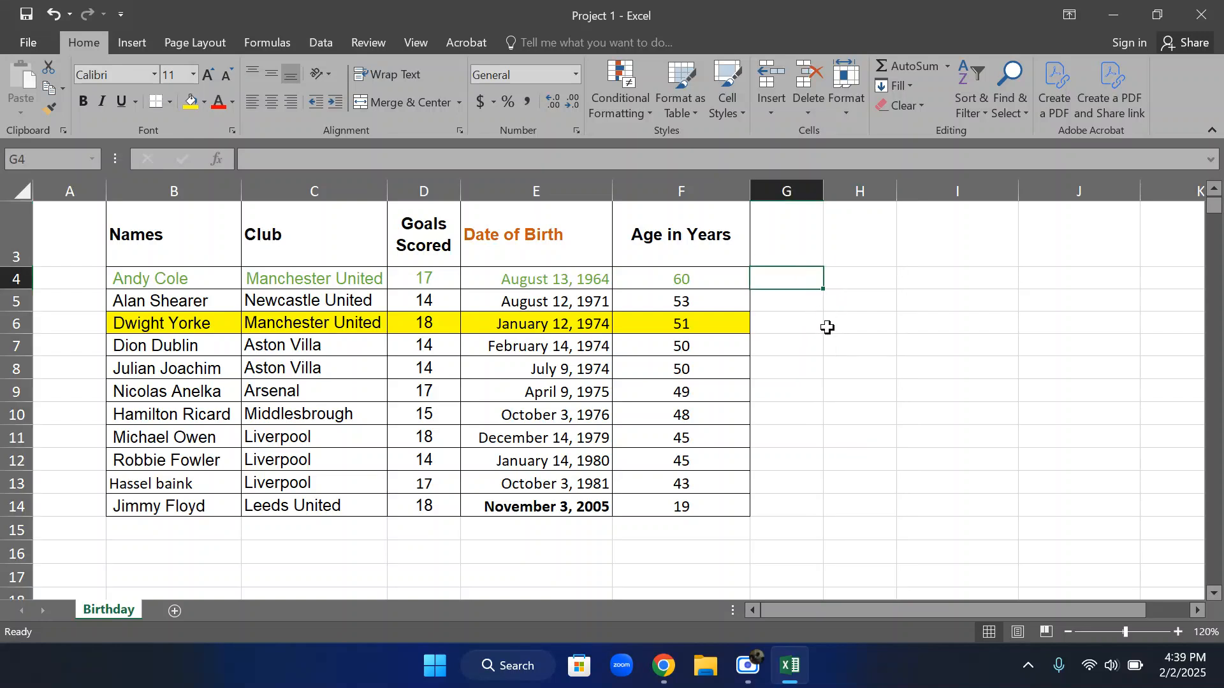
left_click(913, 336)
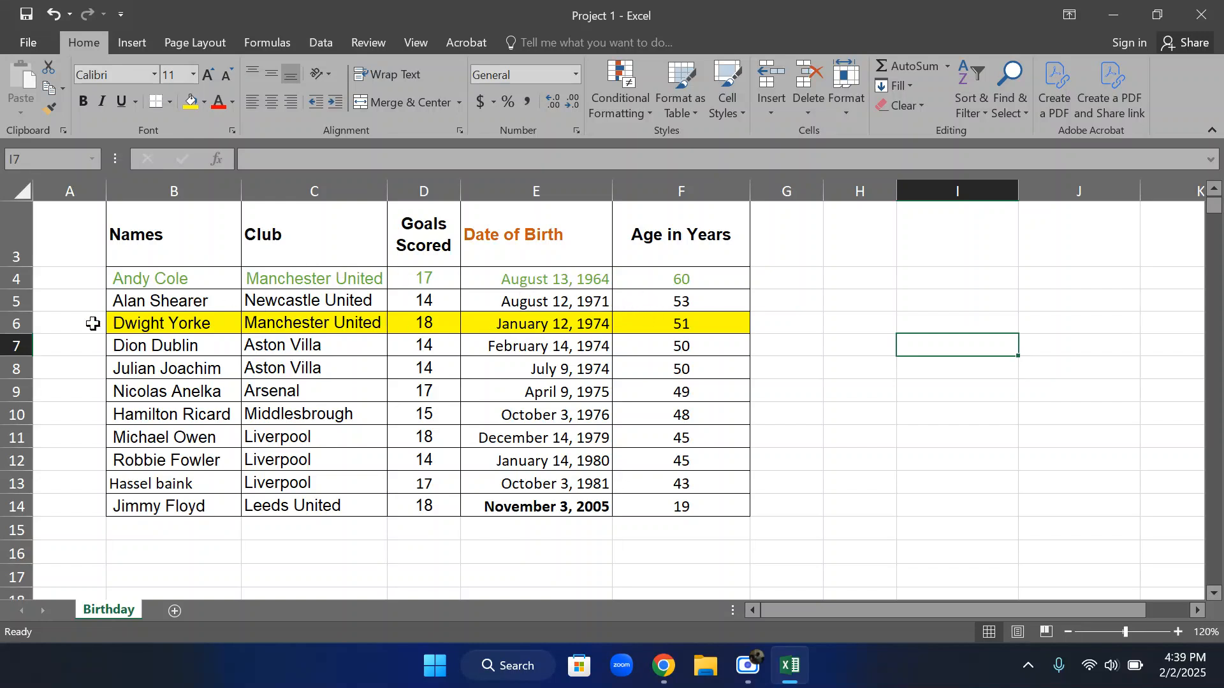
Delete the yellow-highlighted row 6 from the birthday table and select the remaining names in B4:B13 to count them
left_click(11, 322)
right_click(11, 322)
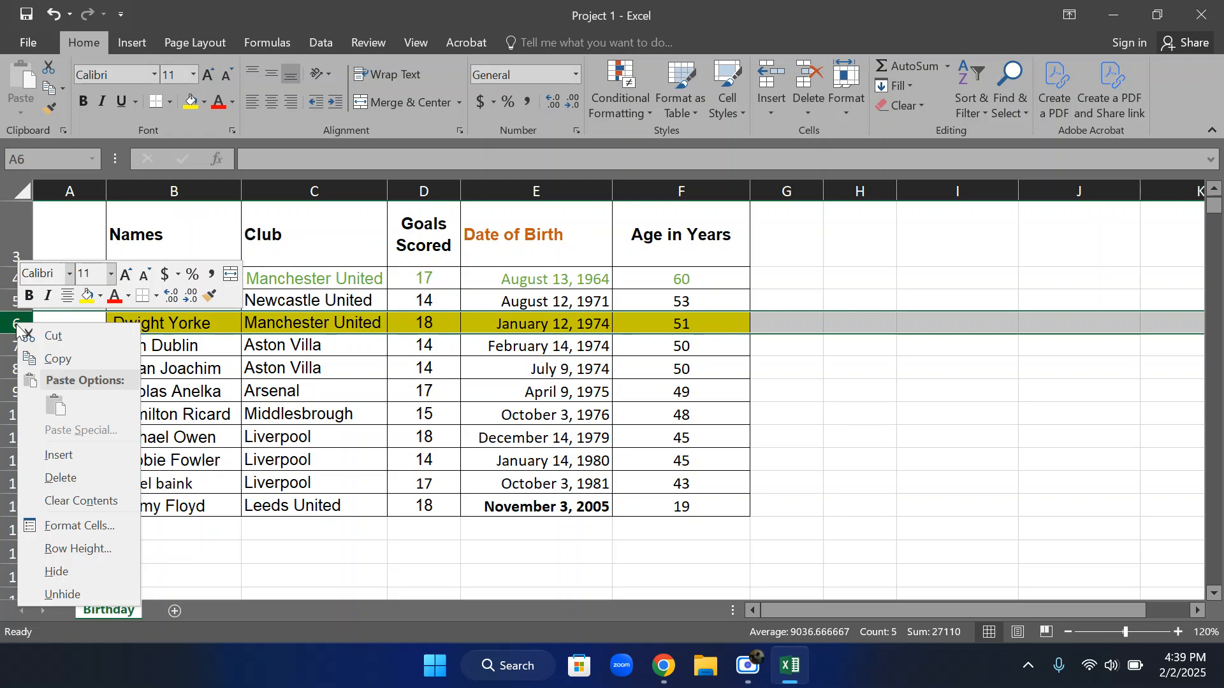
left_click(60, 477)
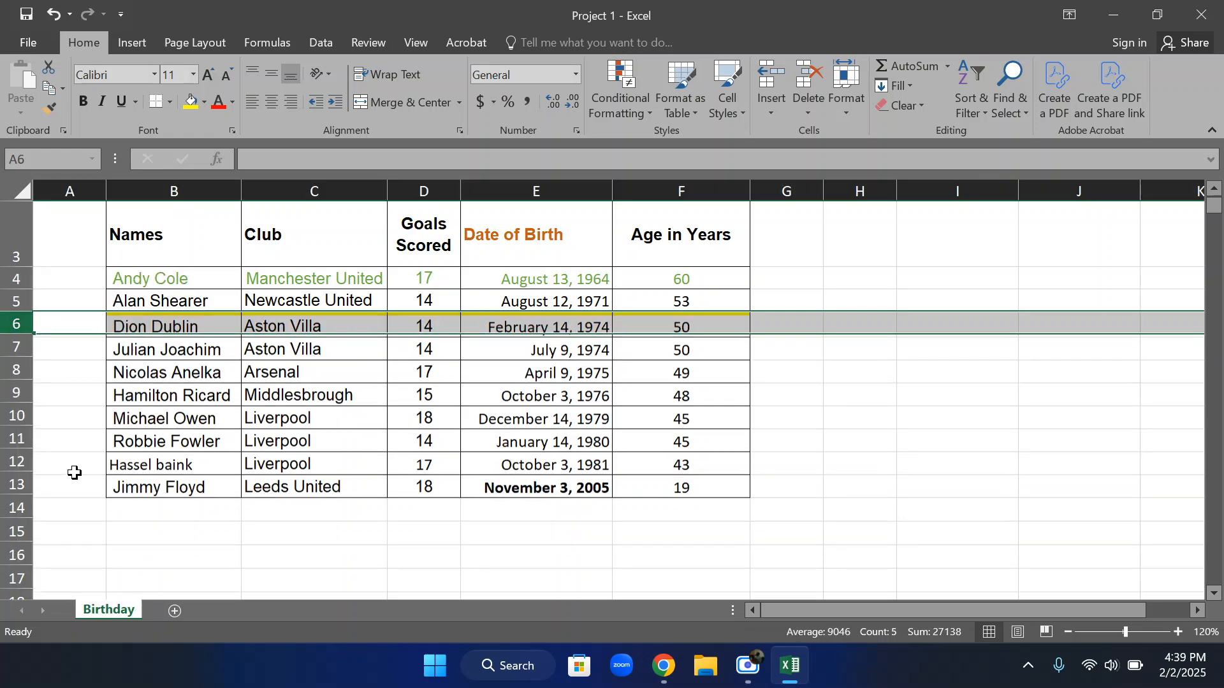
left_click(835, 350)
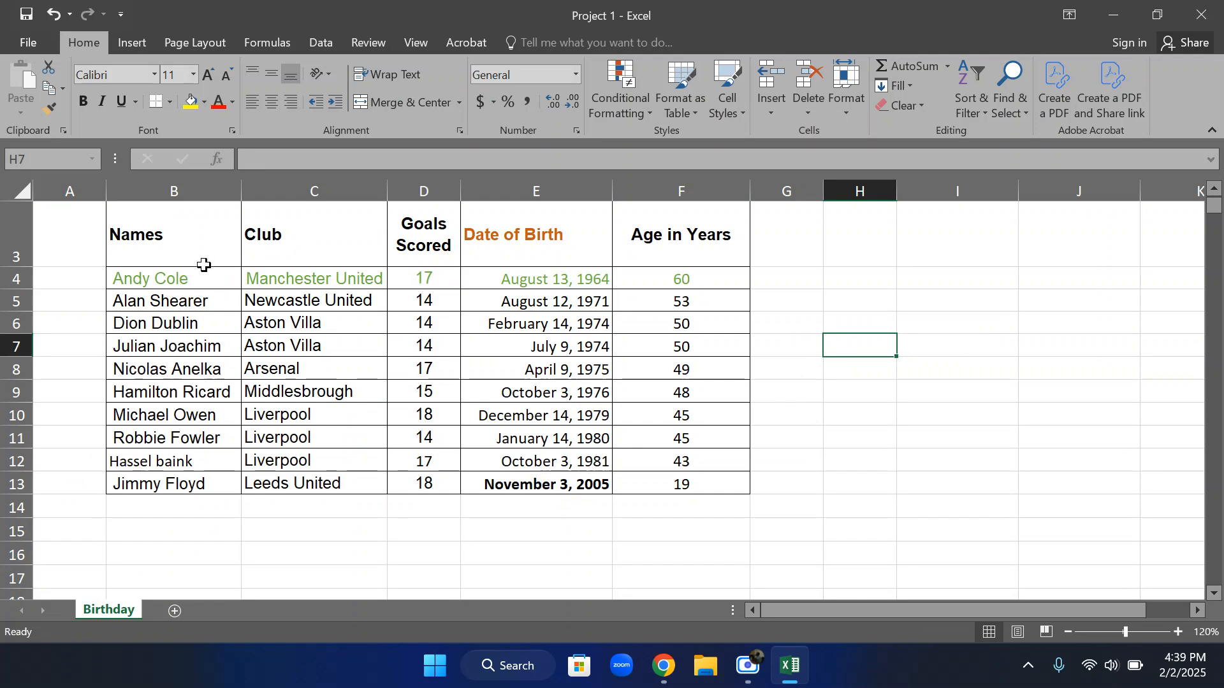
left_click_drag(181, 279, 182, 484)
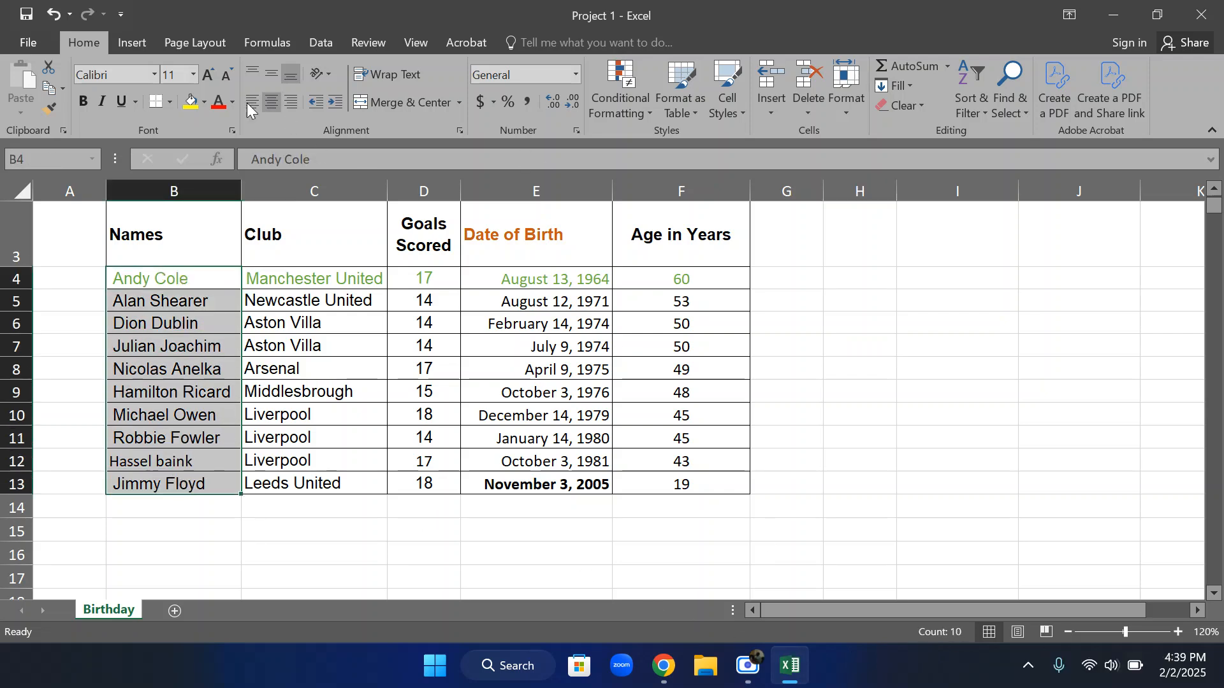
Undo the row deletion and select the names in B4:B14 to check their count
left_click(53, 14)
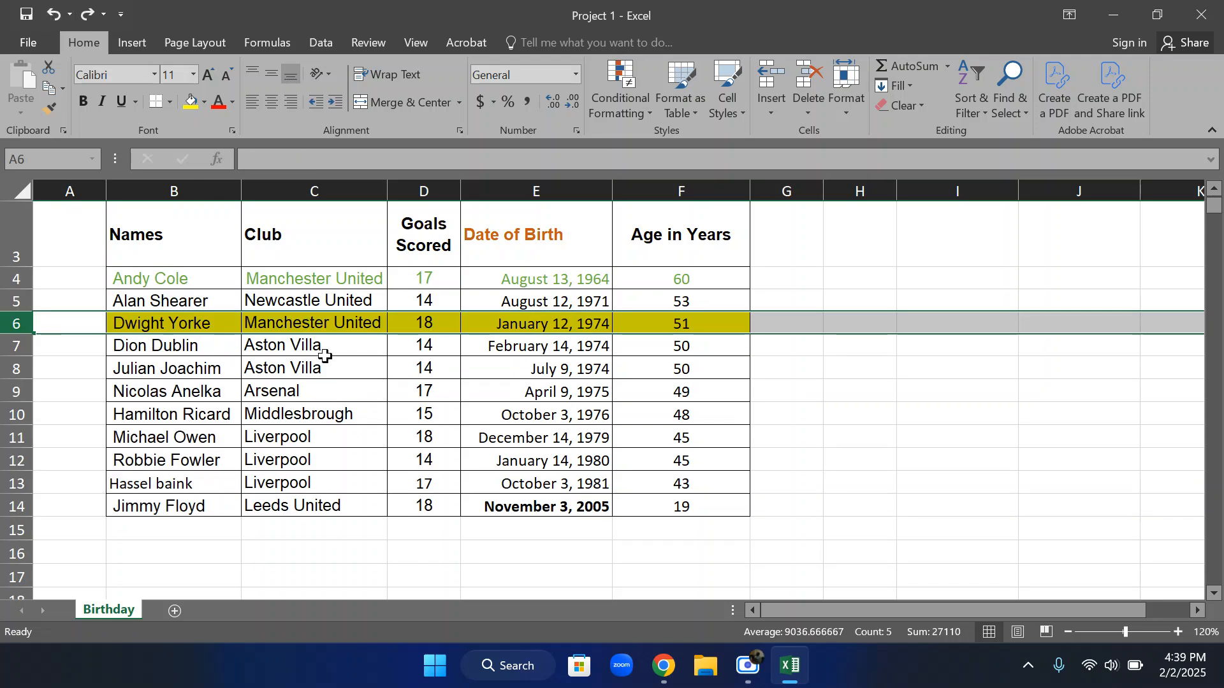
left_click_drag(176, 279, 197, 502)
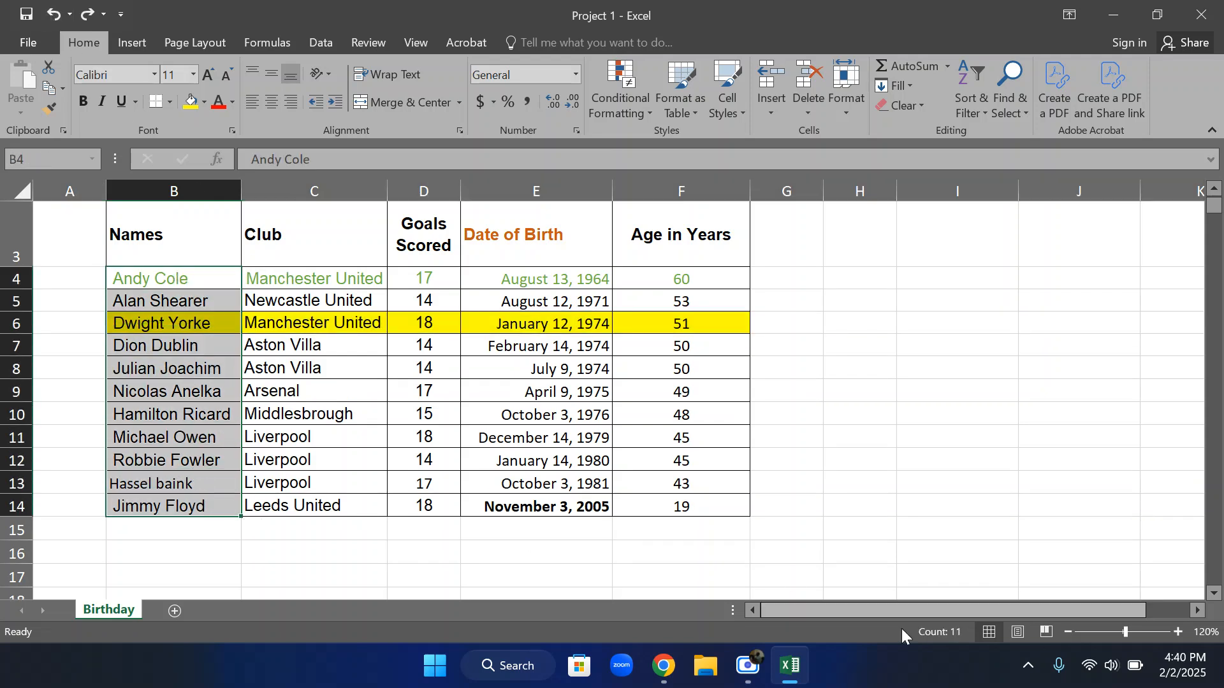
left_click(218, 343)
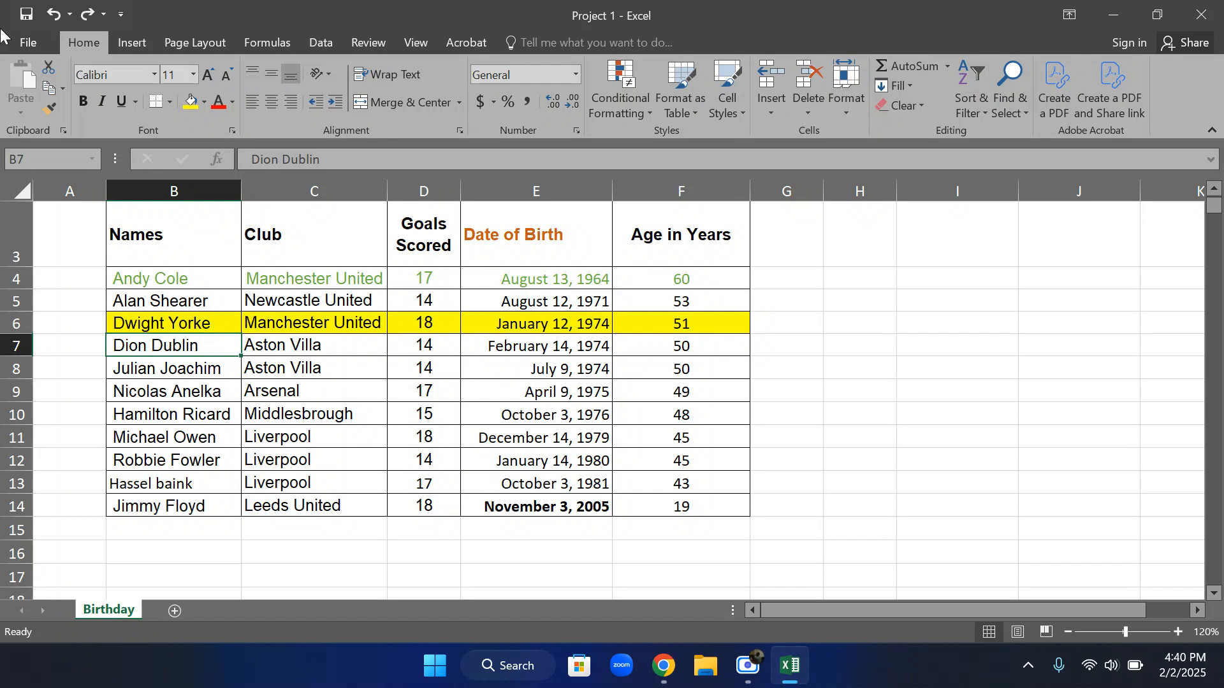
Add three new blank worksheets after the Birthday sheet and return to the start of the Birthday sheet
scroll(203, 336, "down", 1)
left_click(171, 609)
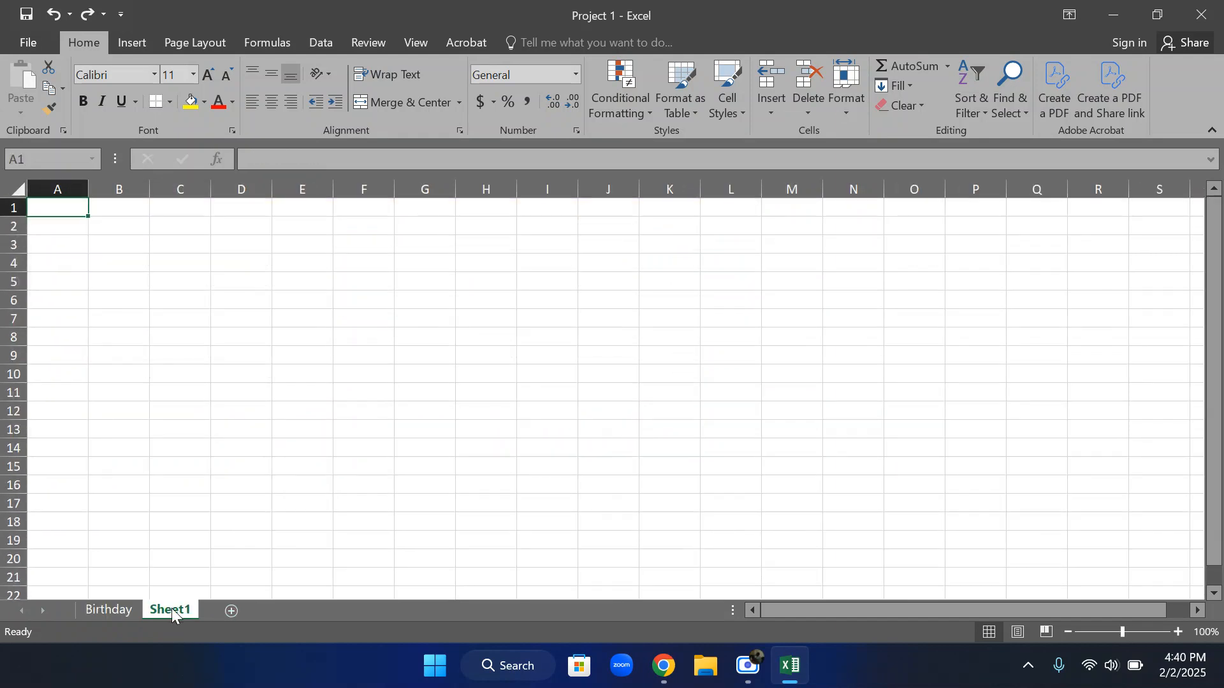
left_click(225, 609)
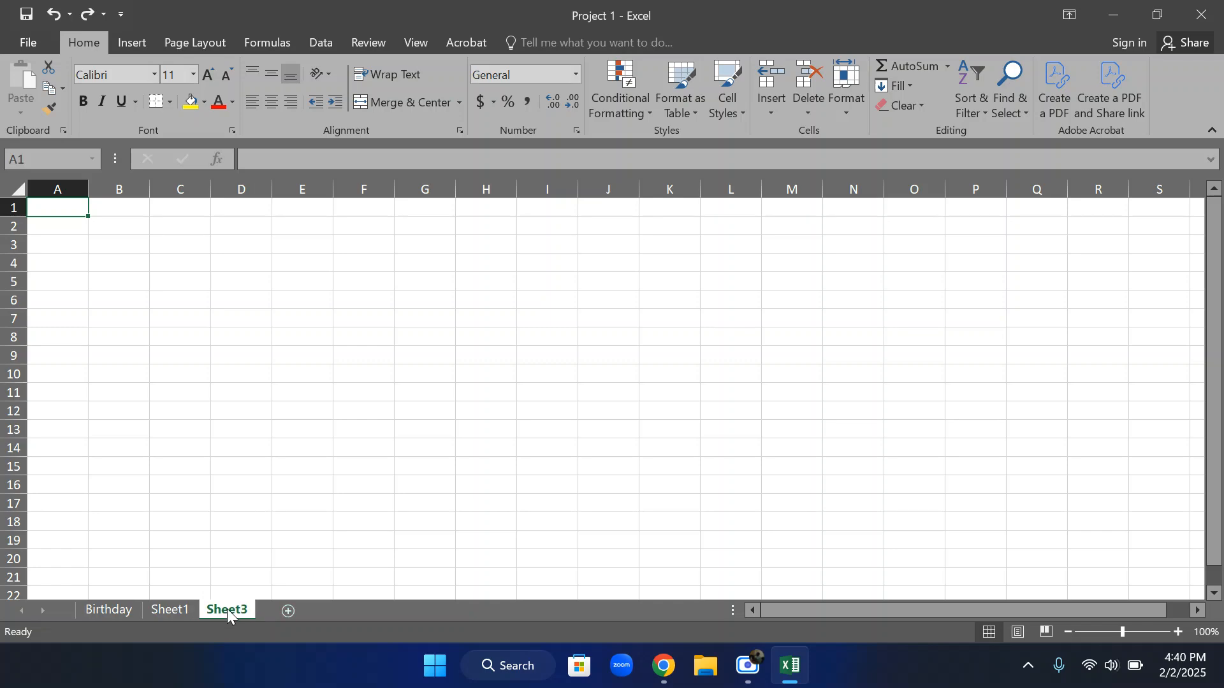
left_click(288, 612)
left_click(222, 609)
left_click(109, 609)
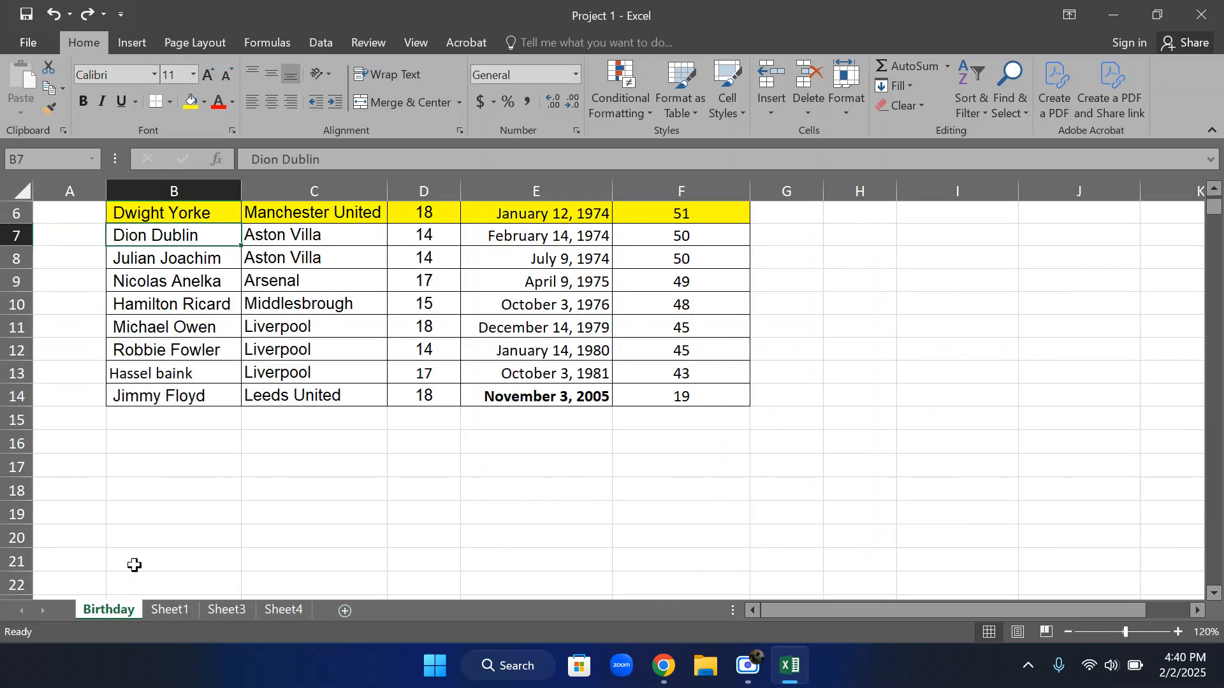
scroll(361, 512, "up", 2)
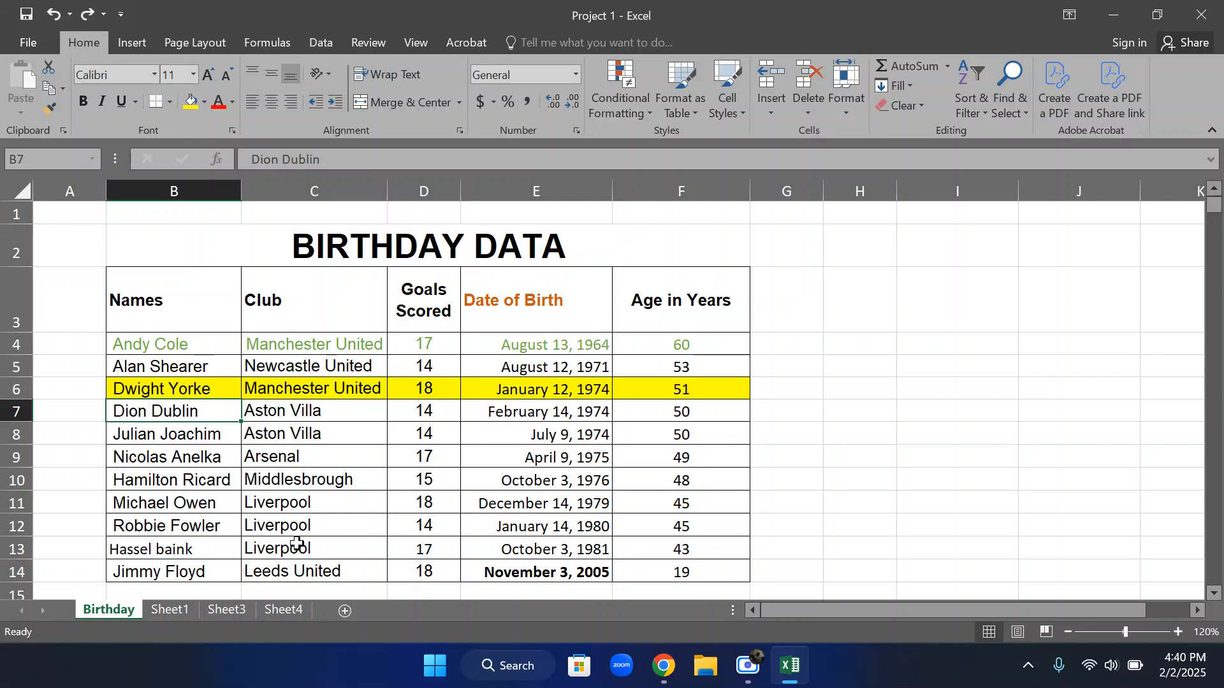
Look through each of the three new blank worksheets and return to the Birthday sheet
left_click(170, 610)
left_click(222, 610)
left_click(261, 612)
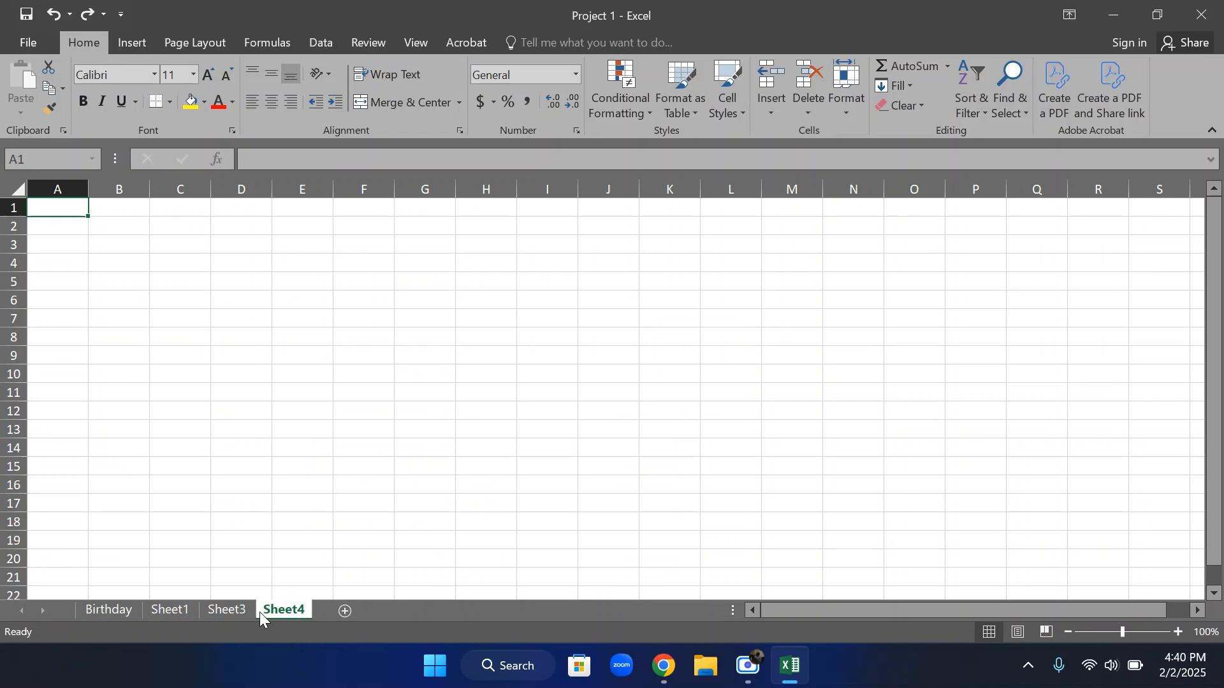
left_click(224, 612)
left_click(167, 611)
left_click(104, 610)
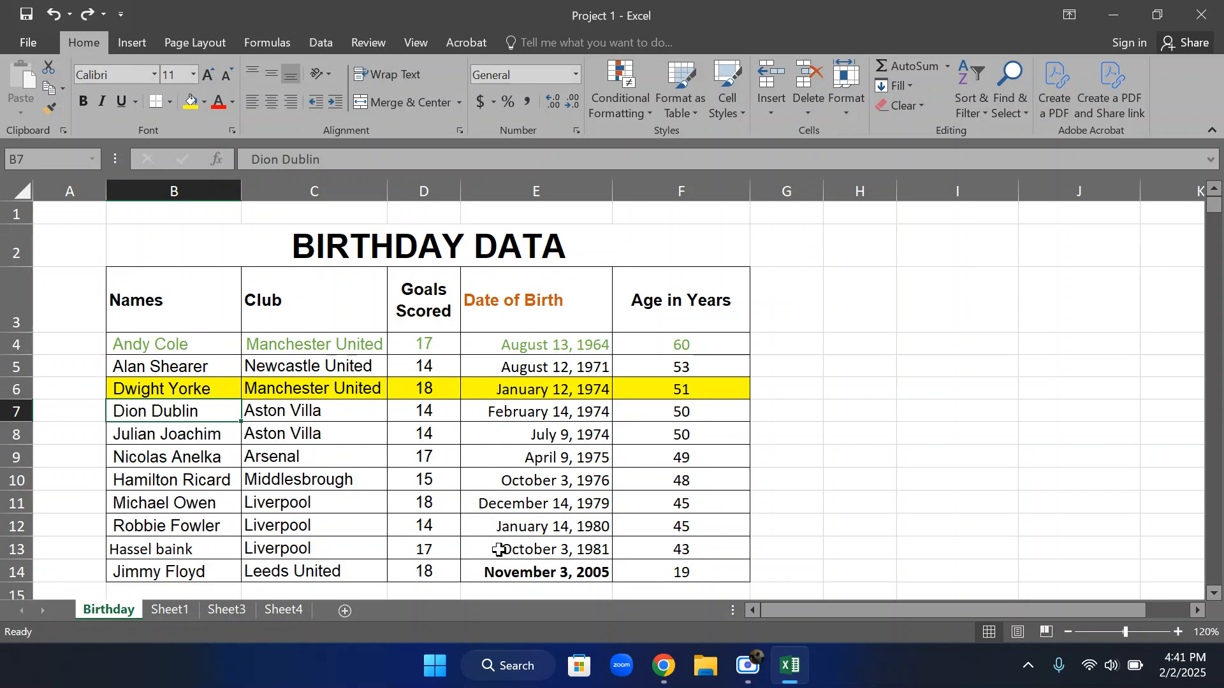
Rename Sheet1 as "Player Biodata"
right_click(167, 611)
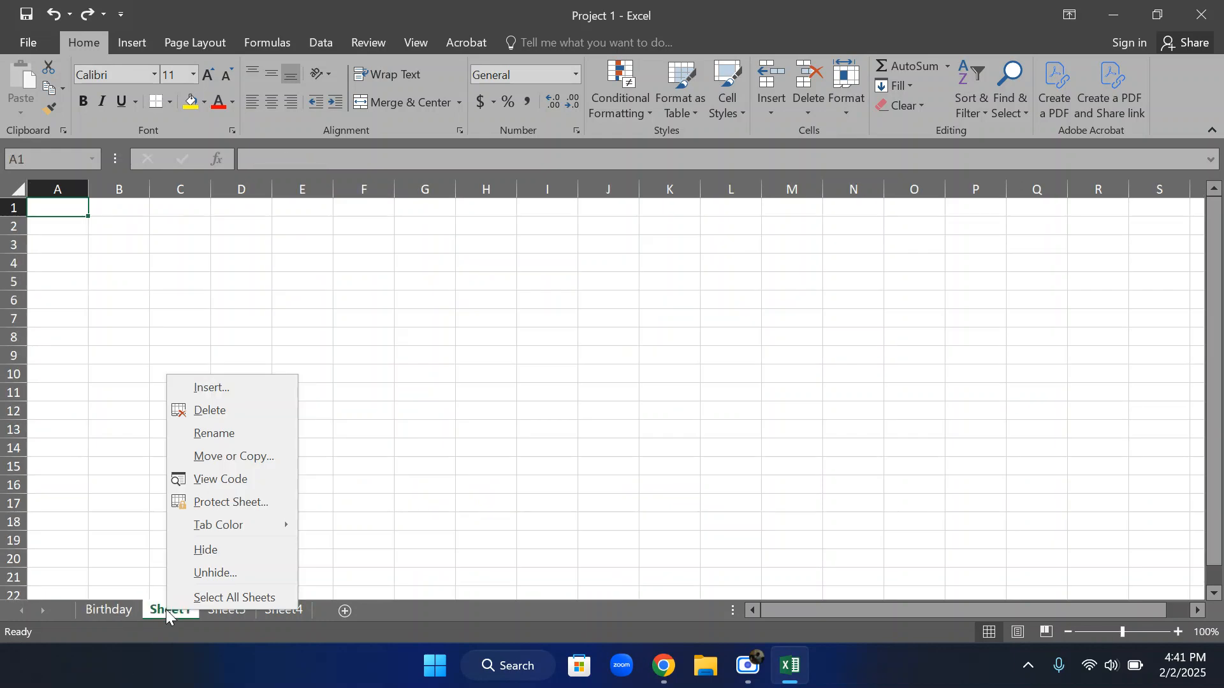
left_click(223, 433)
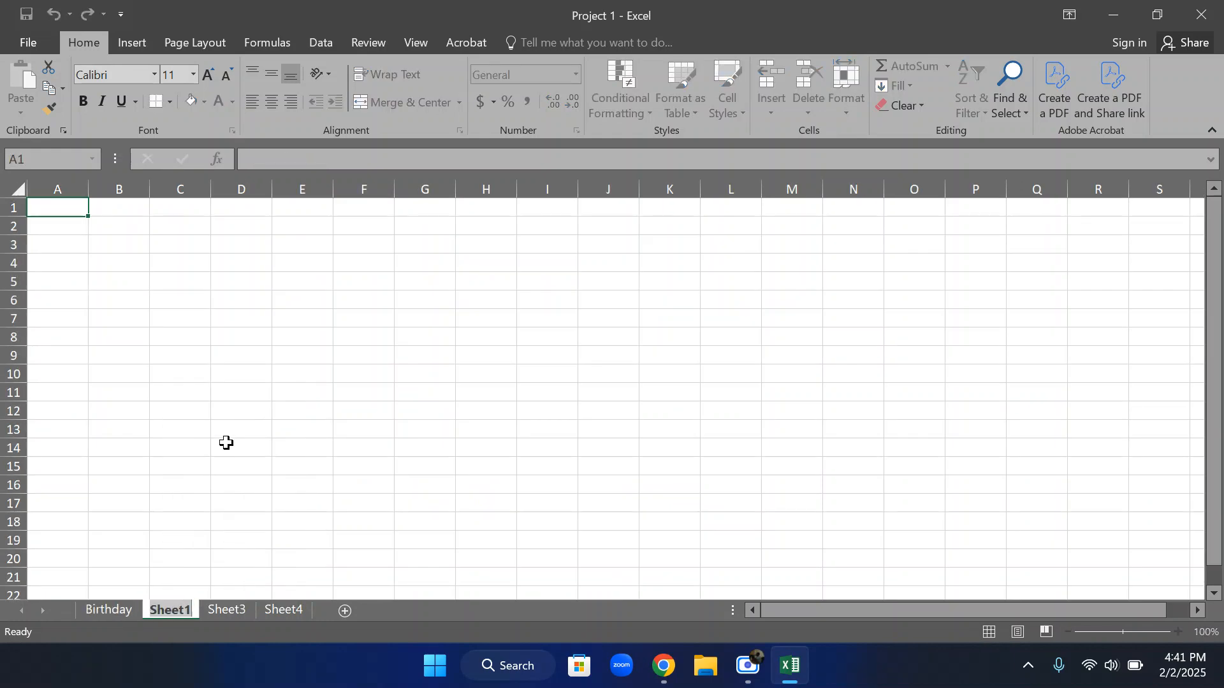
type("Player")
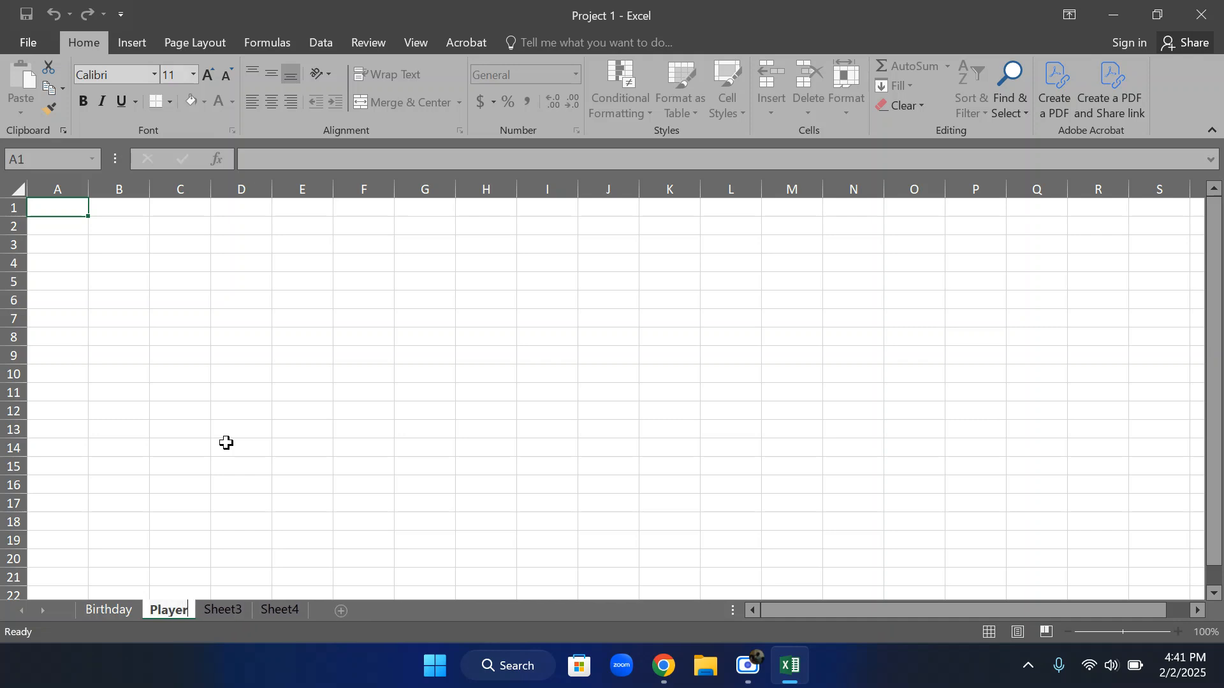
type(" Bidata")
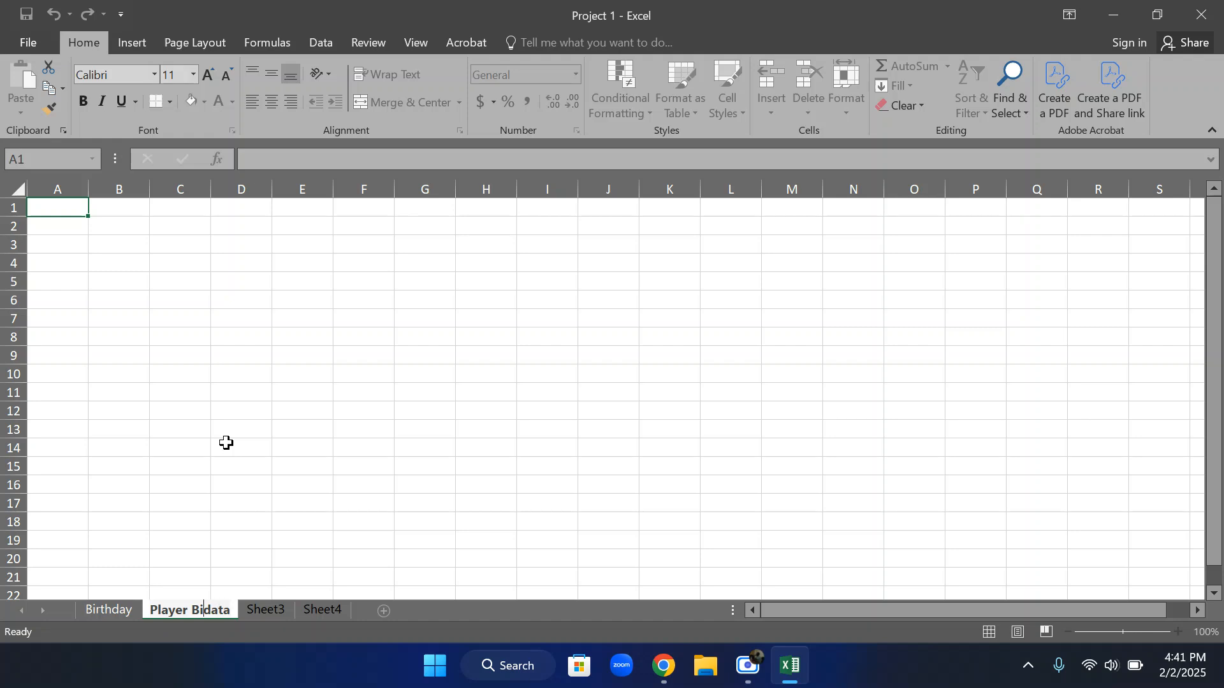
key("Left")
key("Left")
key("Left")
key("Left")
type("o")
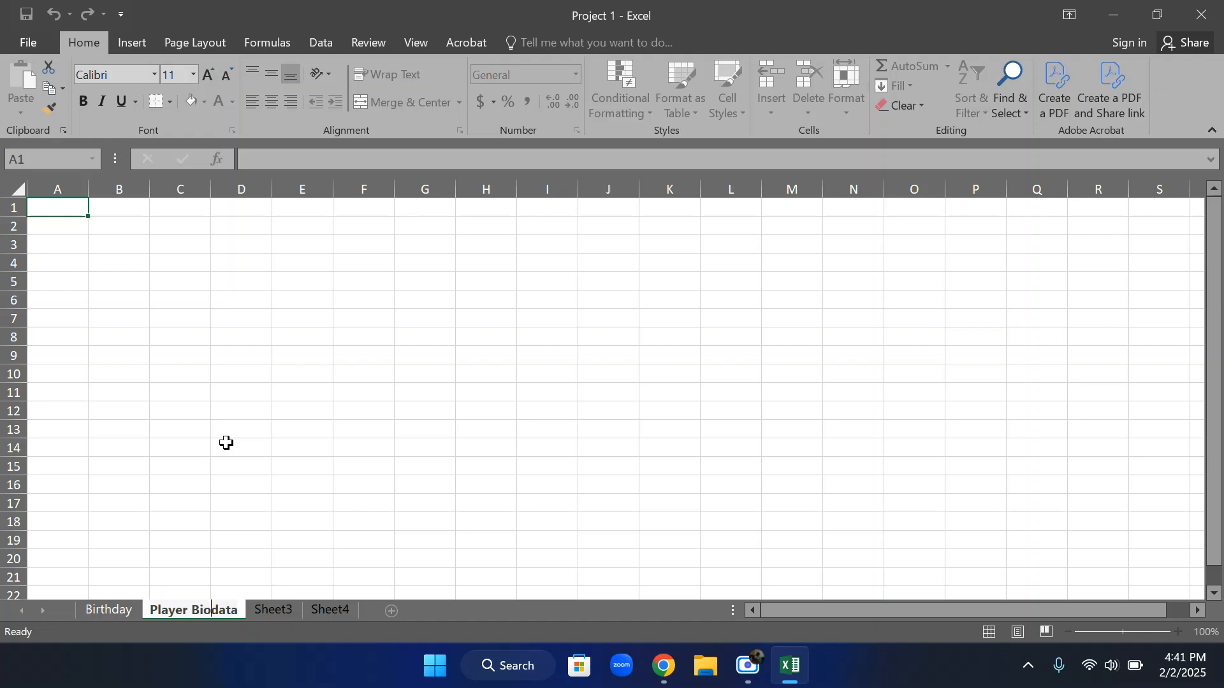
key("Return")
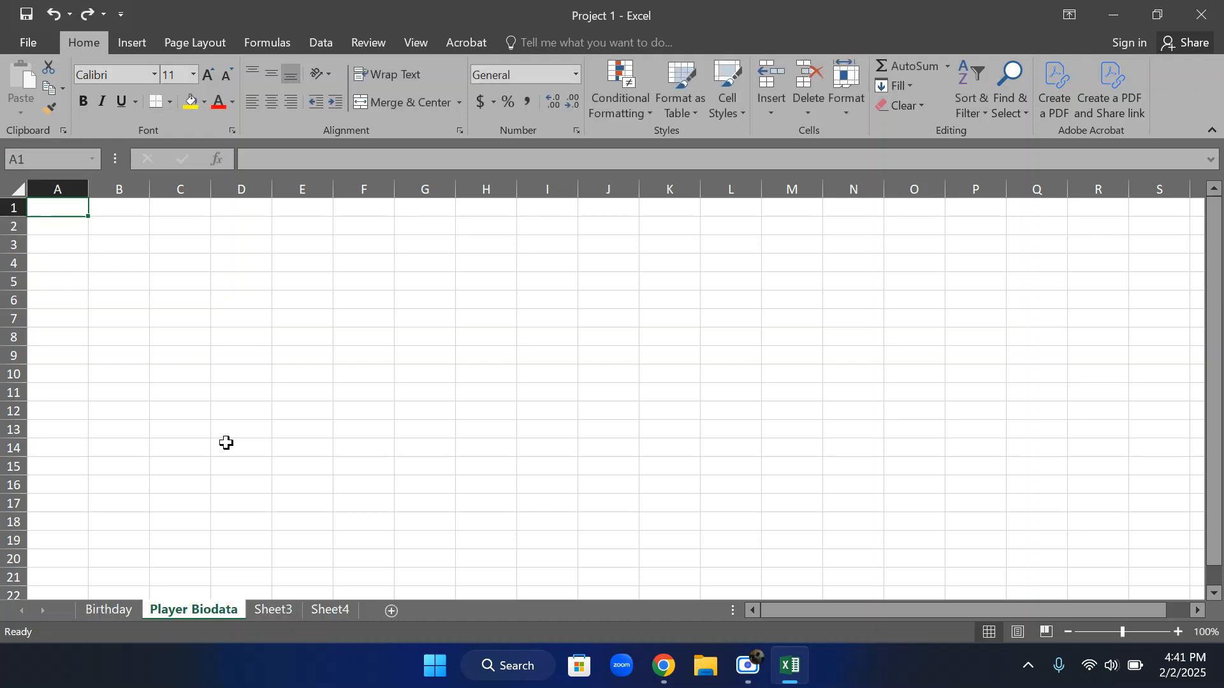
Delete the blank worksheets Sheet3 and Sheet4 from the workbook
right_click(285, 610)
left_click(349, 411)
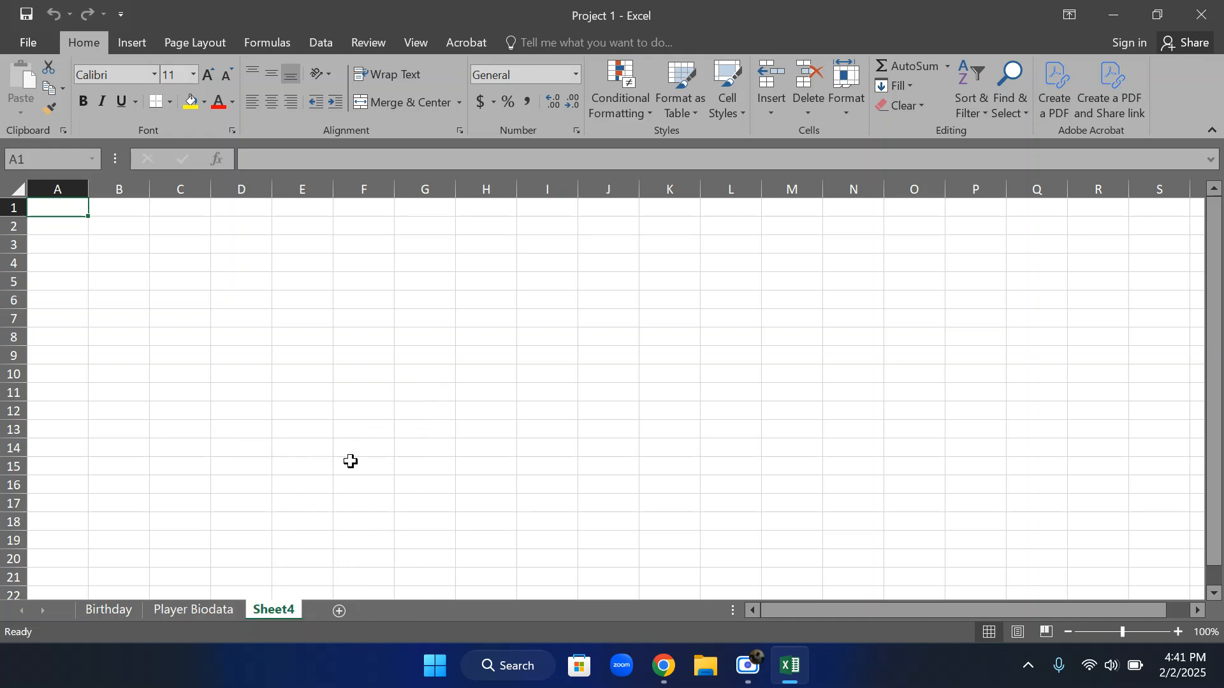
right_click(271, 614)
left_click(327, 414)
View the Birthday and Player Biodata sheets in turn, ending on the Birthday sheet
left_click(121, 610)
left_click(185, 609)
left_click(119, 610)
left_click(154, 610)
left_click(123, 610)
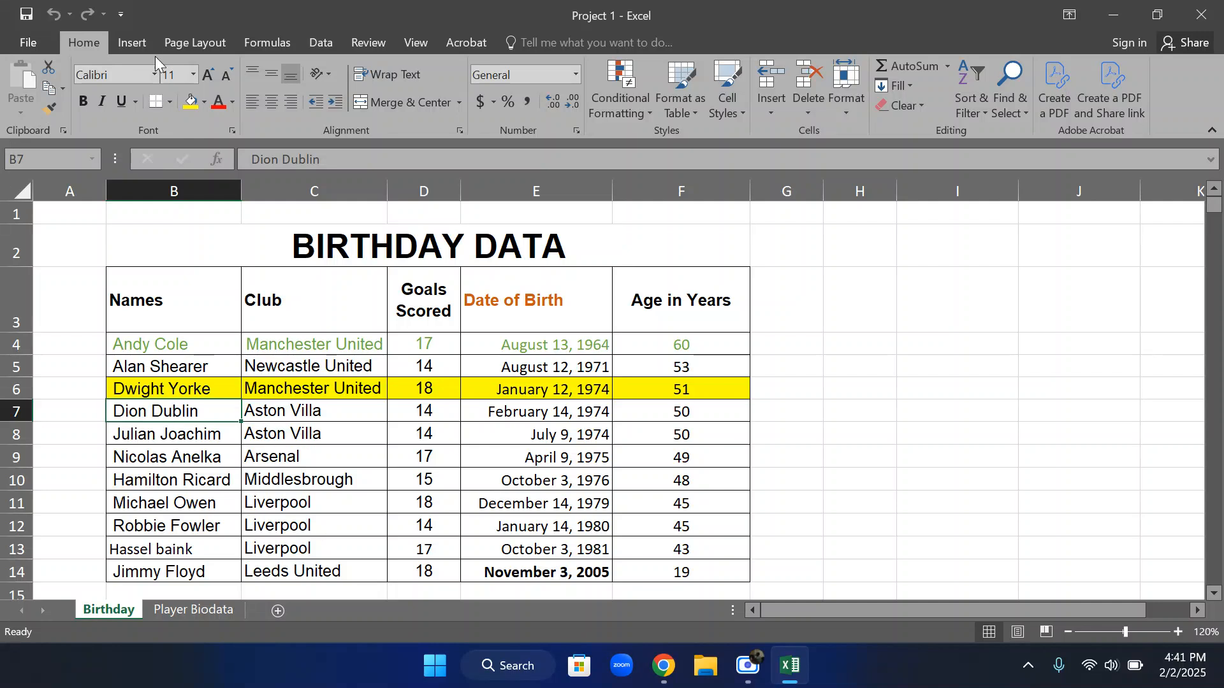
Reduce the height of header row 3 and widen the Goals Scored column in the birthday table
left_click(360, 40)
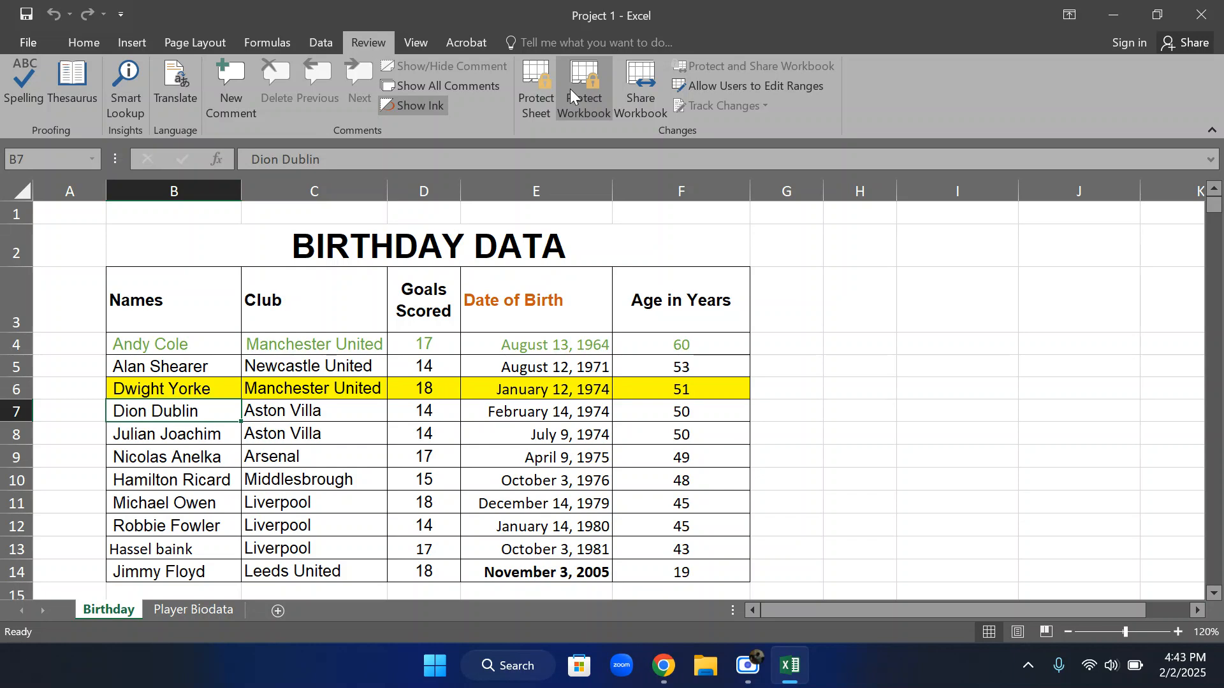
left_click_drag(31, 330, 32, 310)
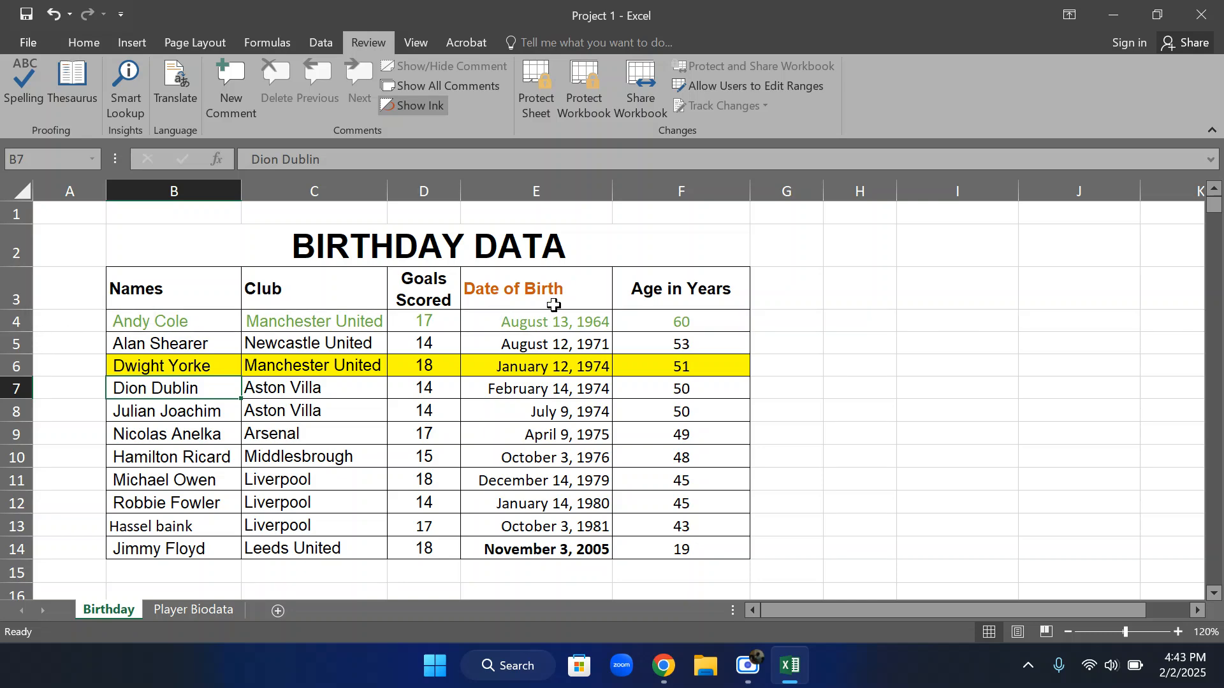
left_click_drag(460, 189, 481, 190)
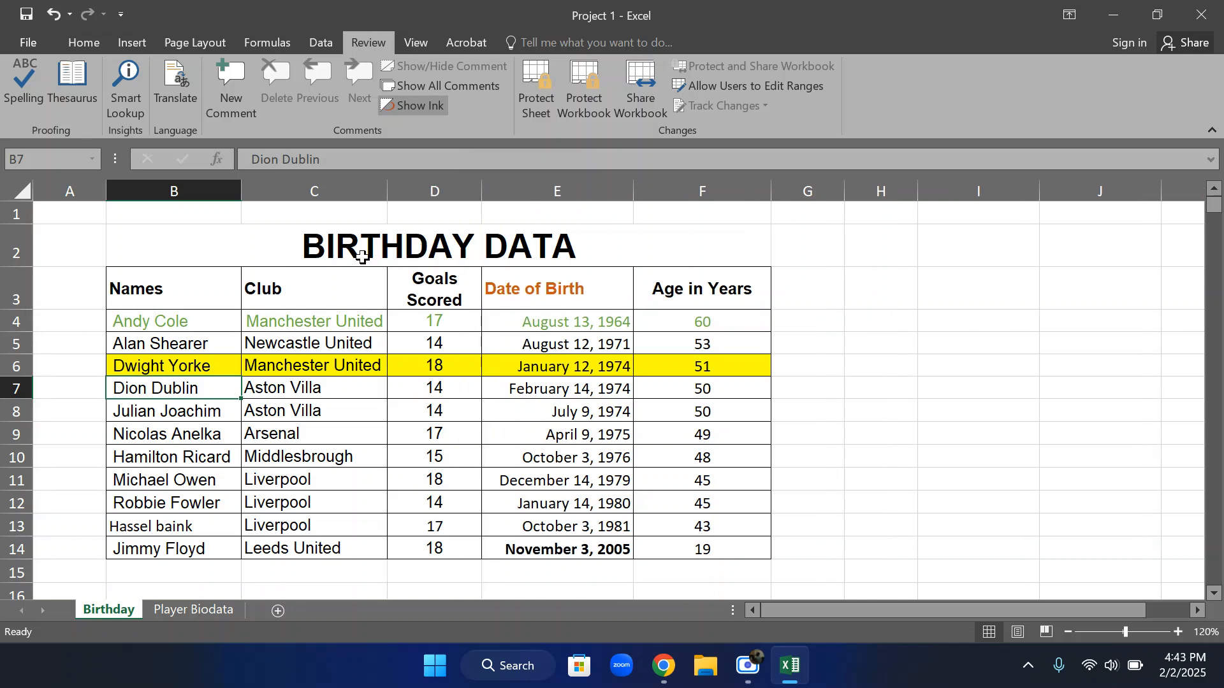
scroll(590, 327, "down", 4)
scroll(590, 330, "up", 4)
Delete the yellow-highlighted row 6 from the birthday table
left_click(16, 365)
right_click(16, 365)
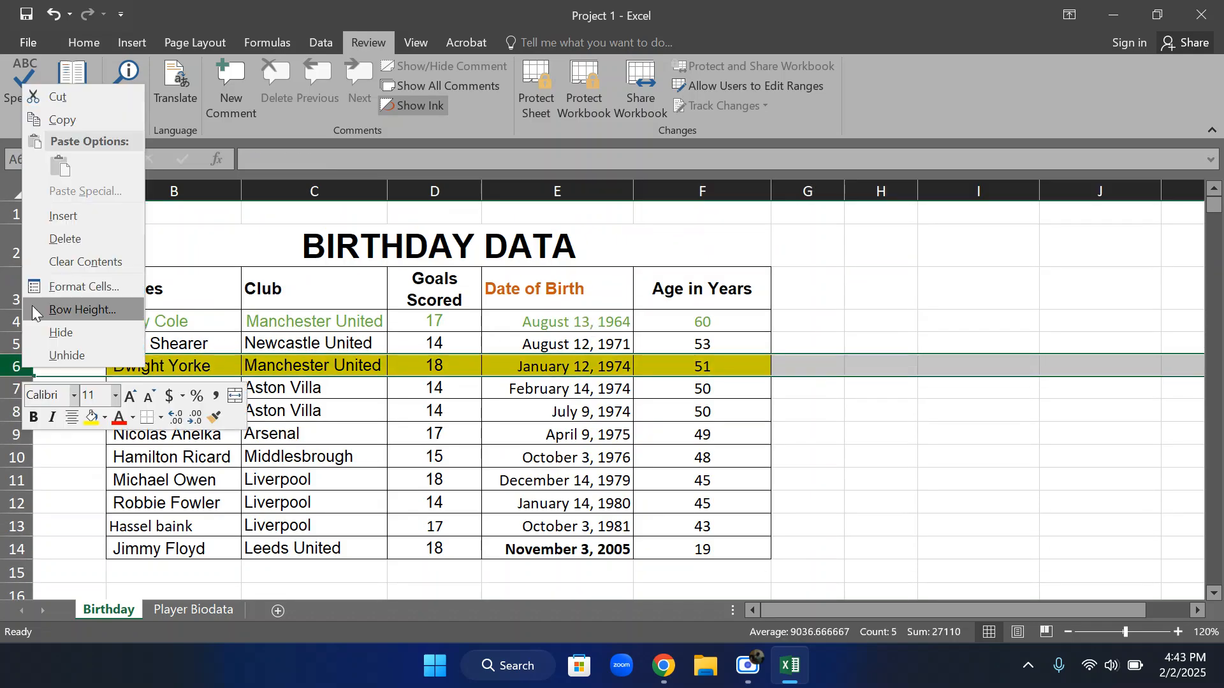
left_click(78, 235)
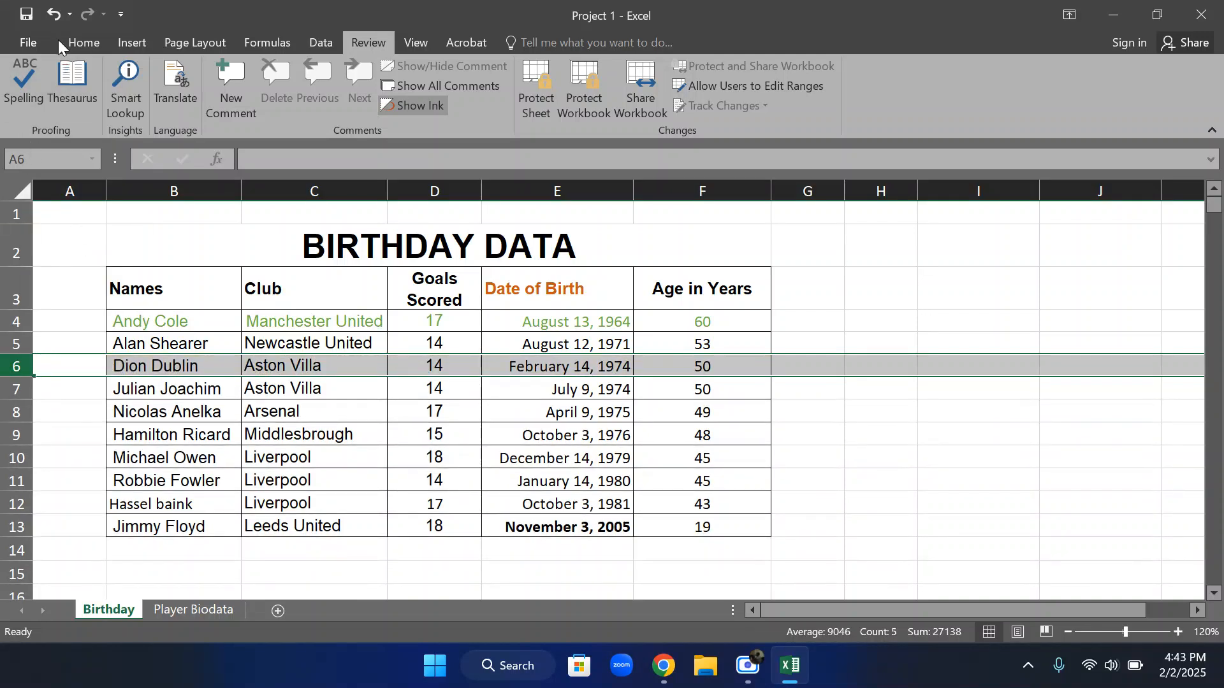
Undo the deletion of the yellow-highlighted row 6 in the birthday table
left_click(53, 12)
left_click(250, 416)
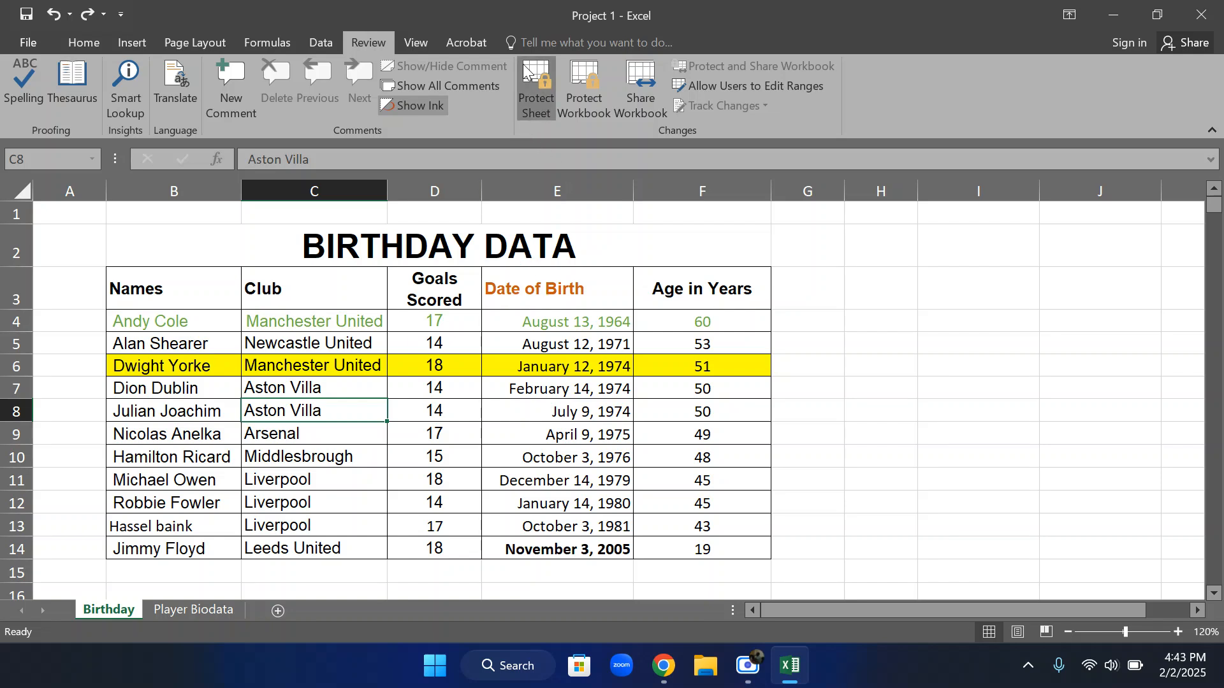
Start protecting the Birthday sheet, allowing users to format cells, columns and rows and to insert columns and rows
left_click(535, 86)
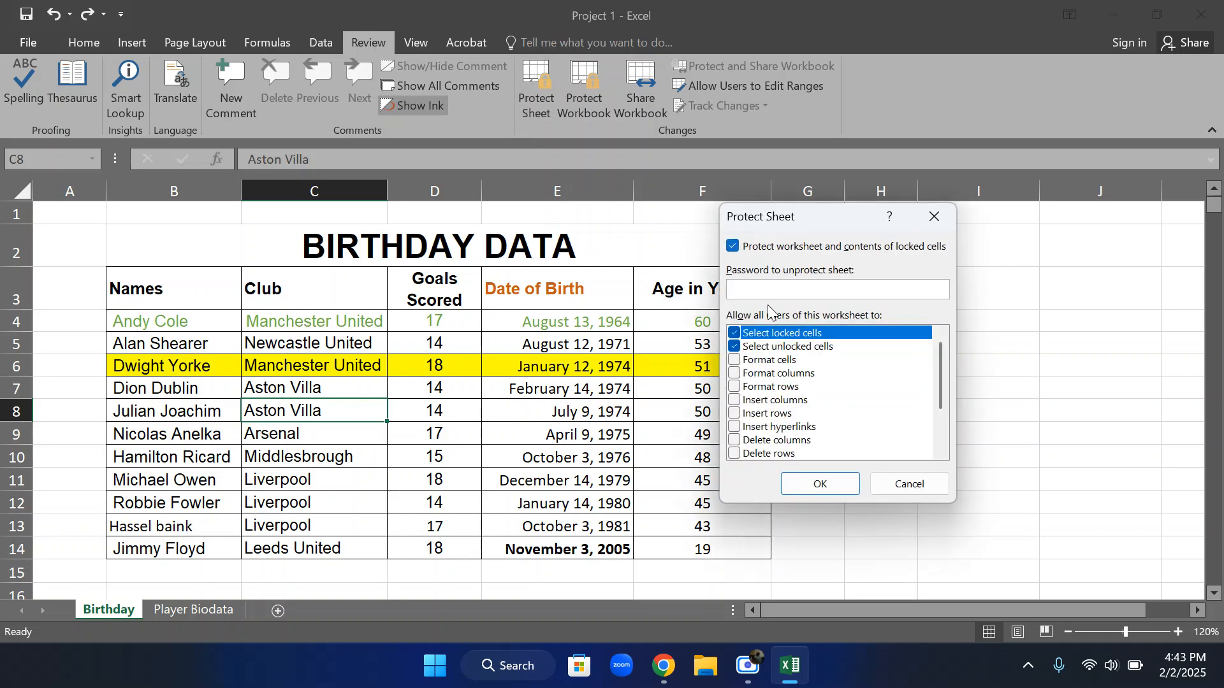
scroll(782, 361, "down", 2)
scroll(782, 360, "up", 2)
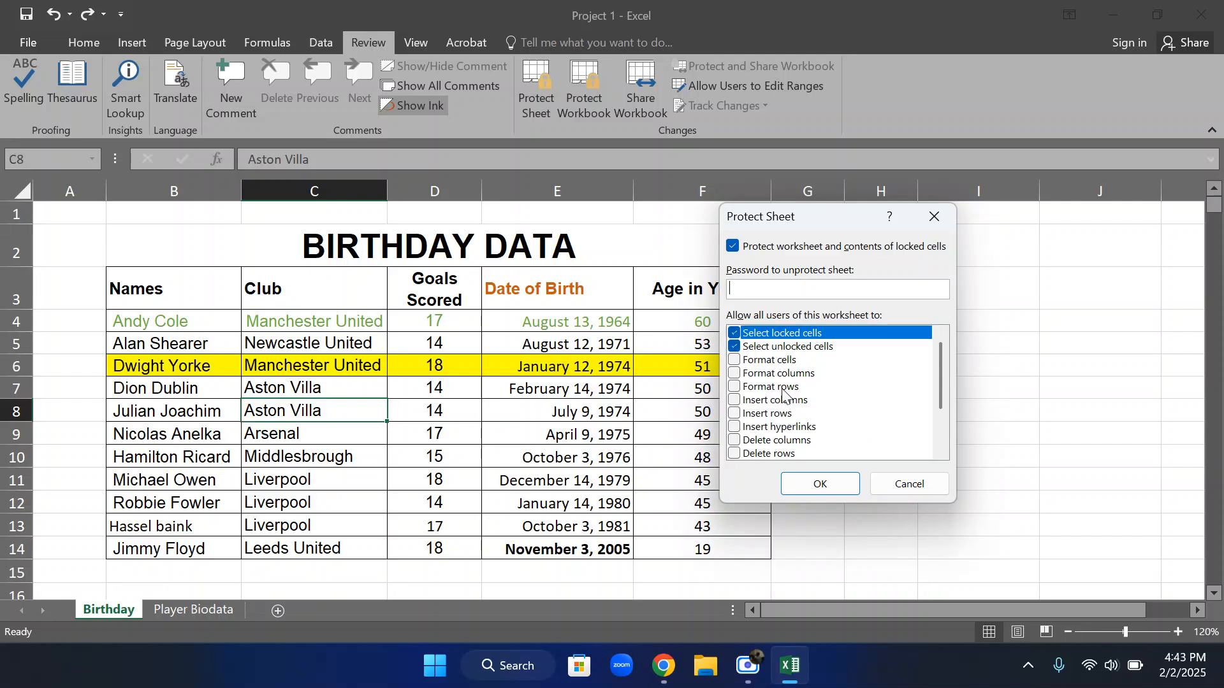
left_click(734, 360)
left_click(735, 373)
left_click(734, 387)
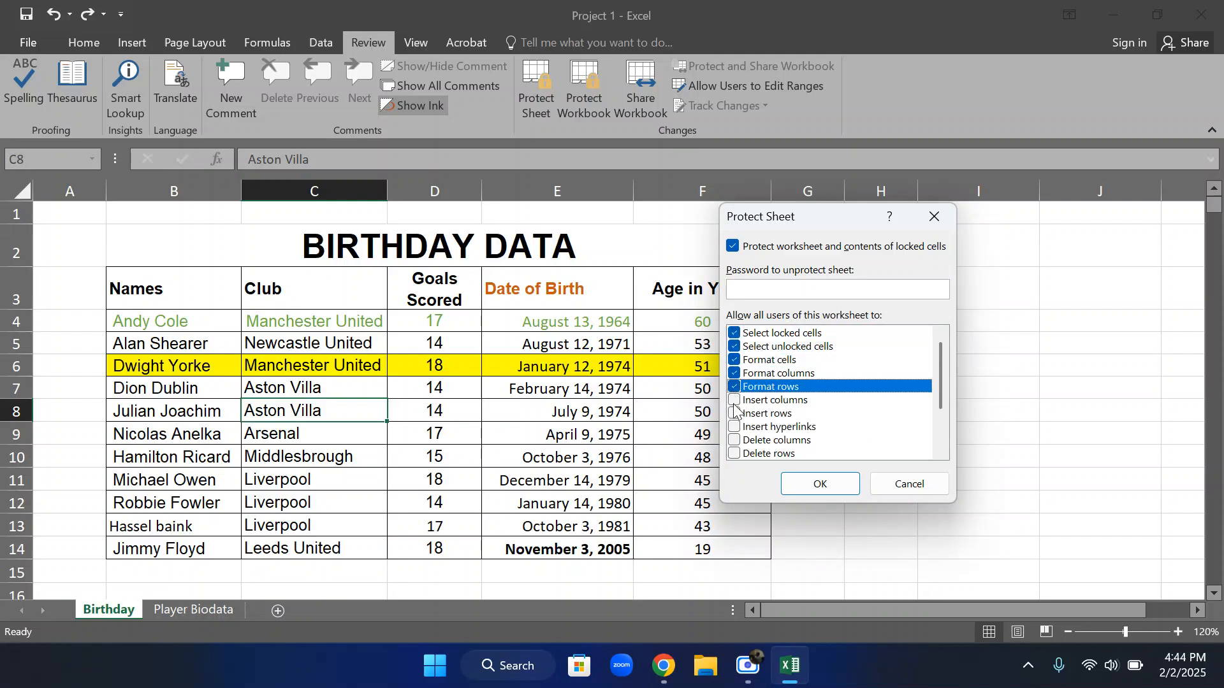
left_click(734, 400)
left_click(735, 414)
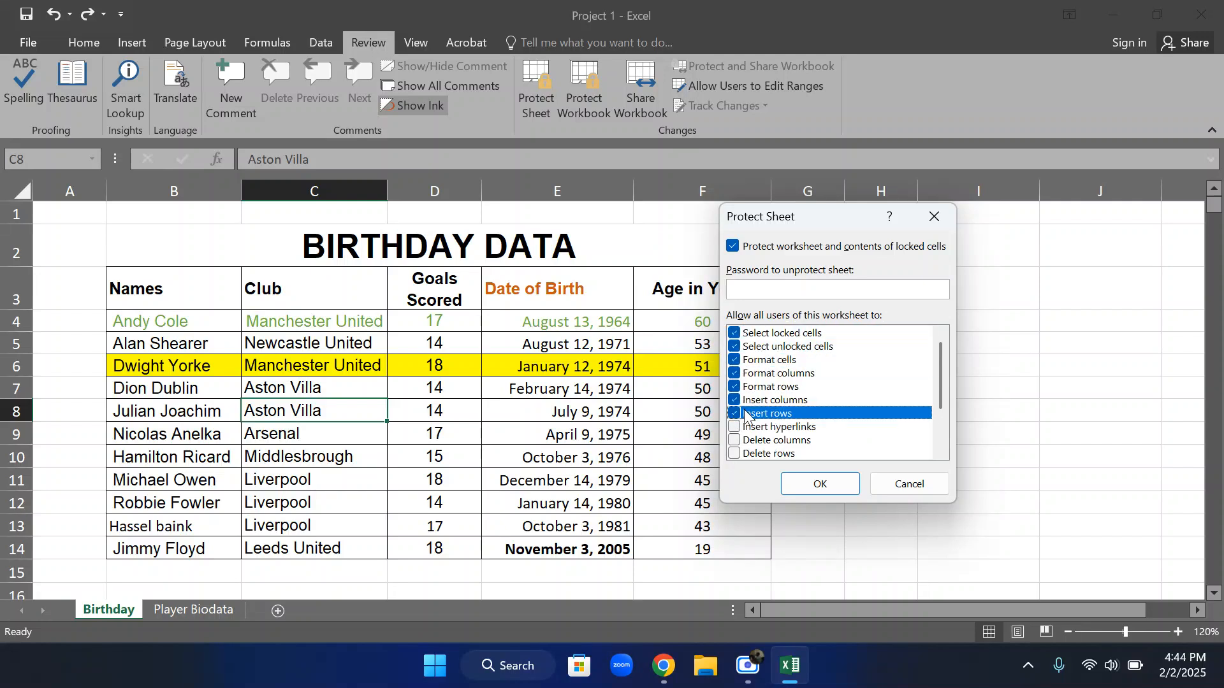
Also allow inserting hyperlinks, deleting columns and rows, sorting, AutoFilter, PivotTables, and editing objects and scenarios, and protect the sheet without a password
scroll(734, 396, "down", 1)
left_click(734, 387)
left_click(736, 400)
left_click(738, 414)
left_click(740, 428)
scroll(745, 408, "down", 1)
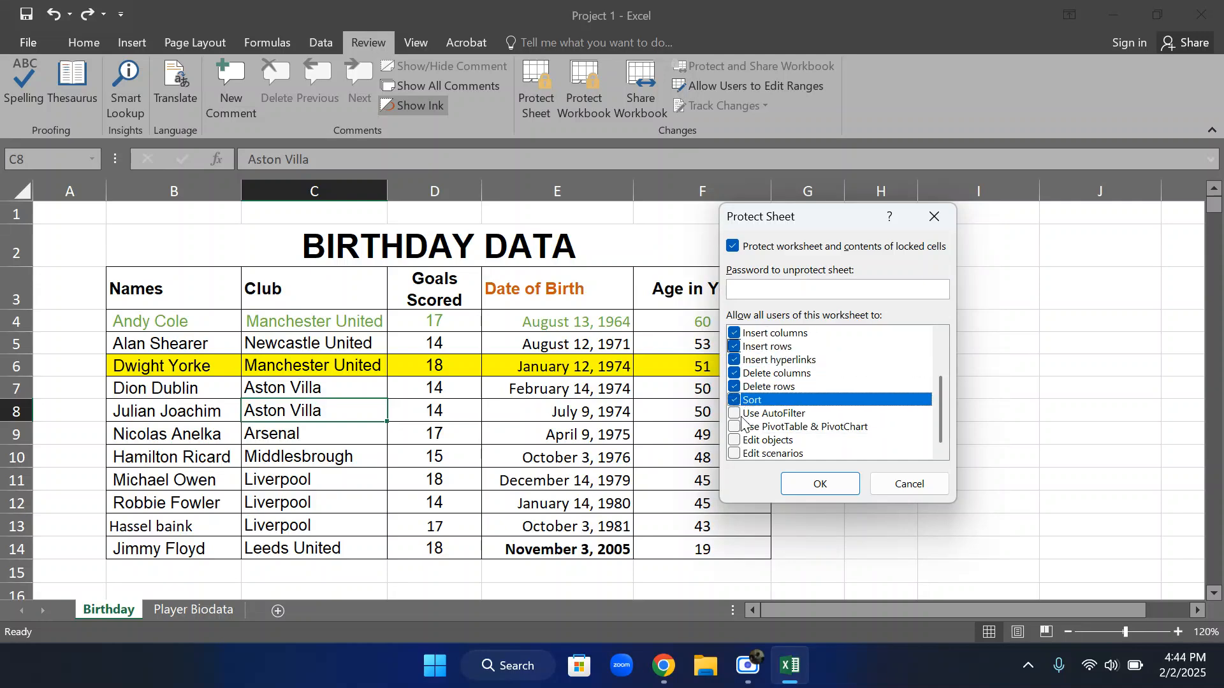
left_click(743, 414)
left_click(740, 428)
left_click(737, 441)
left_click(736, 455)
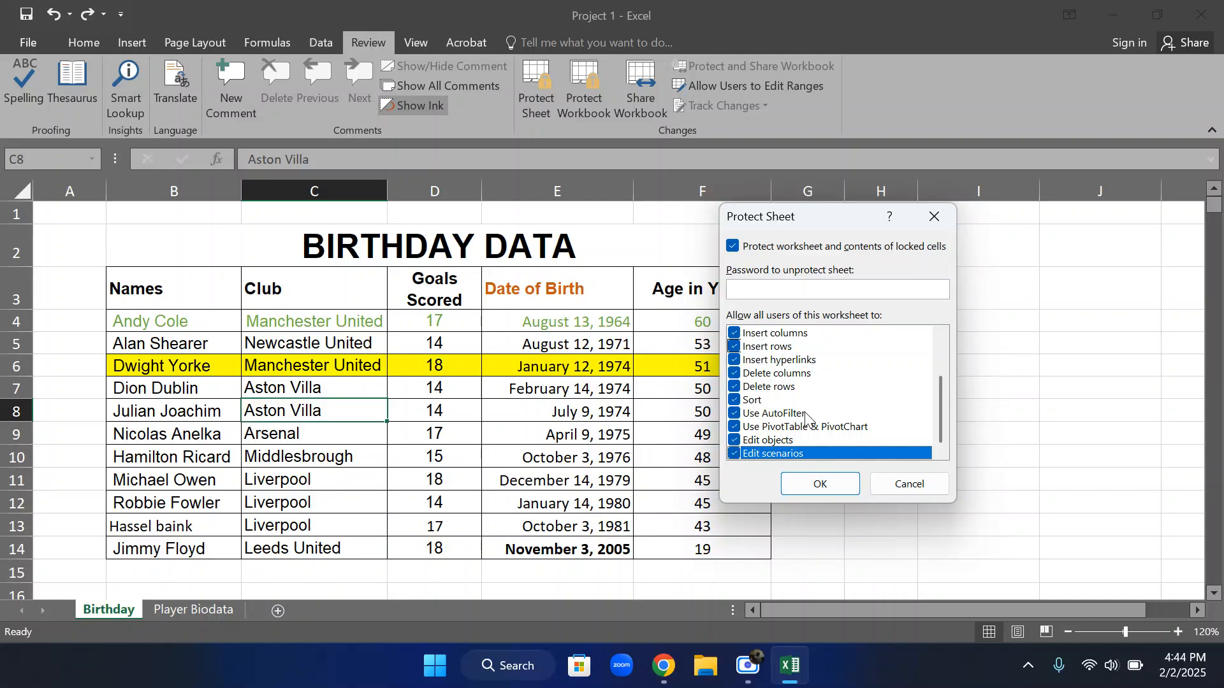
scroll(811, 406, "up", 2)
left_click(796, 486)
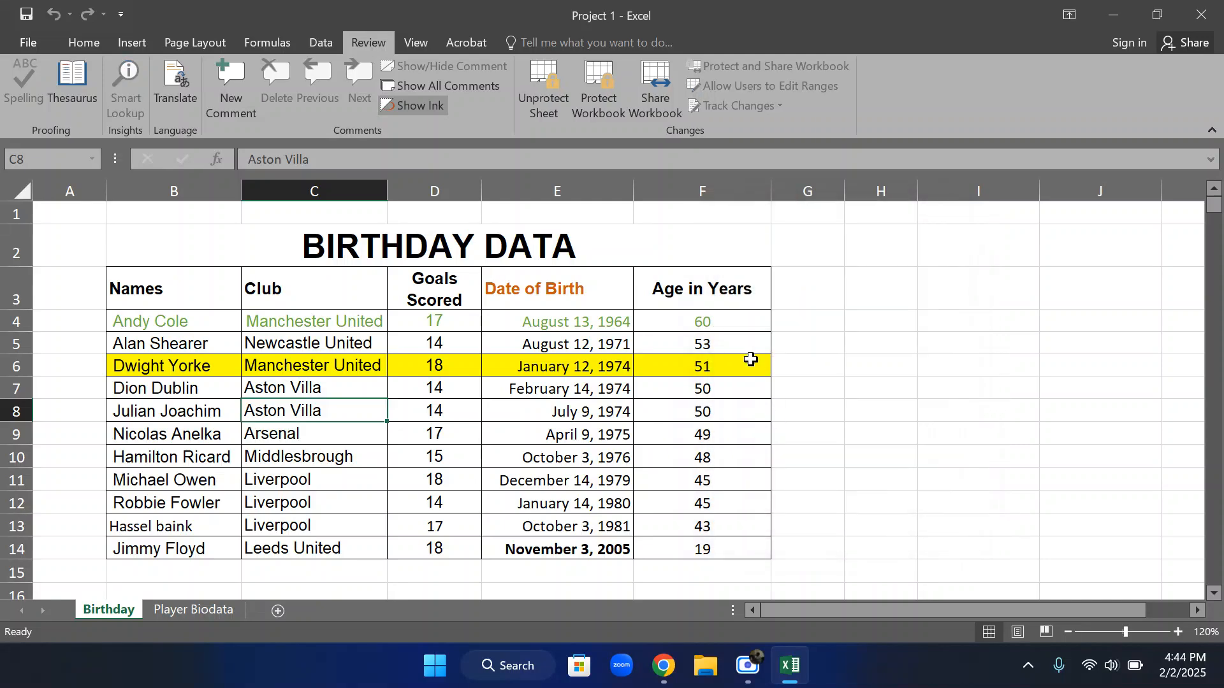
Unprotect the Birthday sheet and protect it again with all permissions allowed, entering a password to unprotect it
left_click(546, 114)
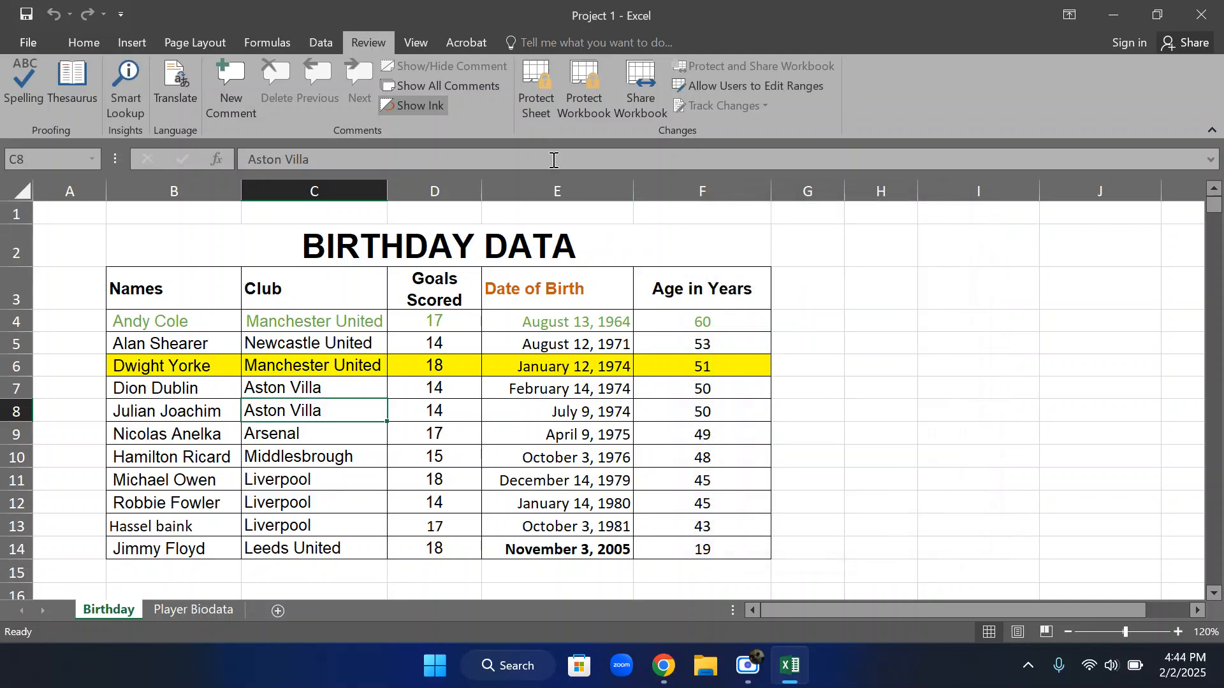
left_click(534, 90)
scroll(770, 408, "down", 4)
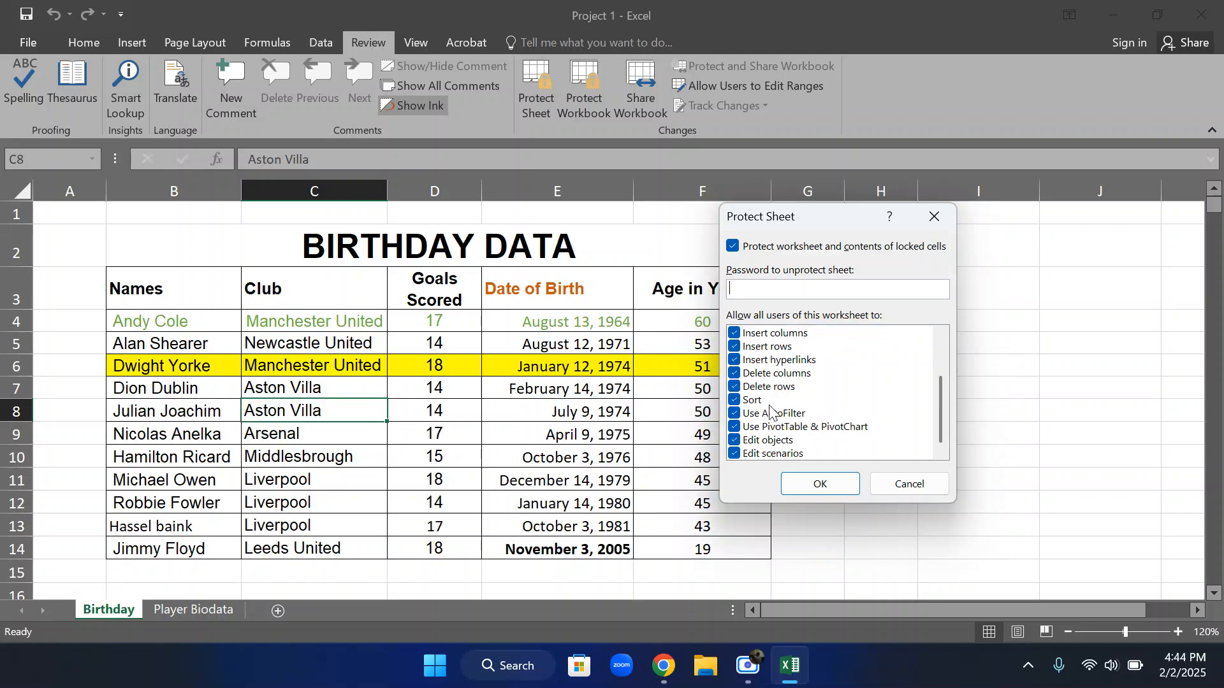
scroll(770, 408, "up", 4)
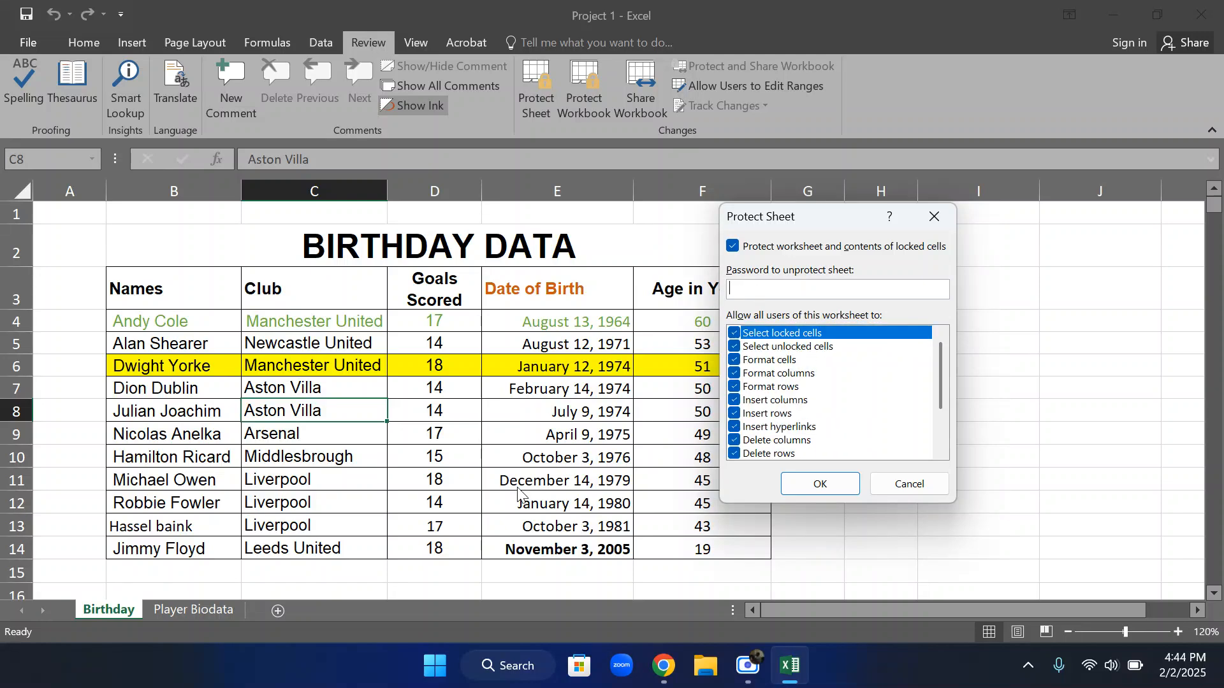
type("••••")
left_click(816, 485)
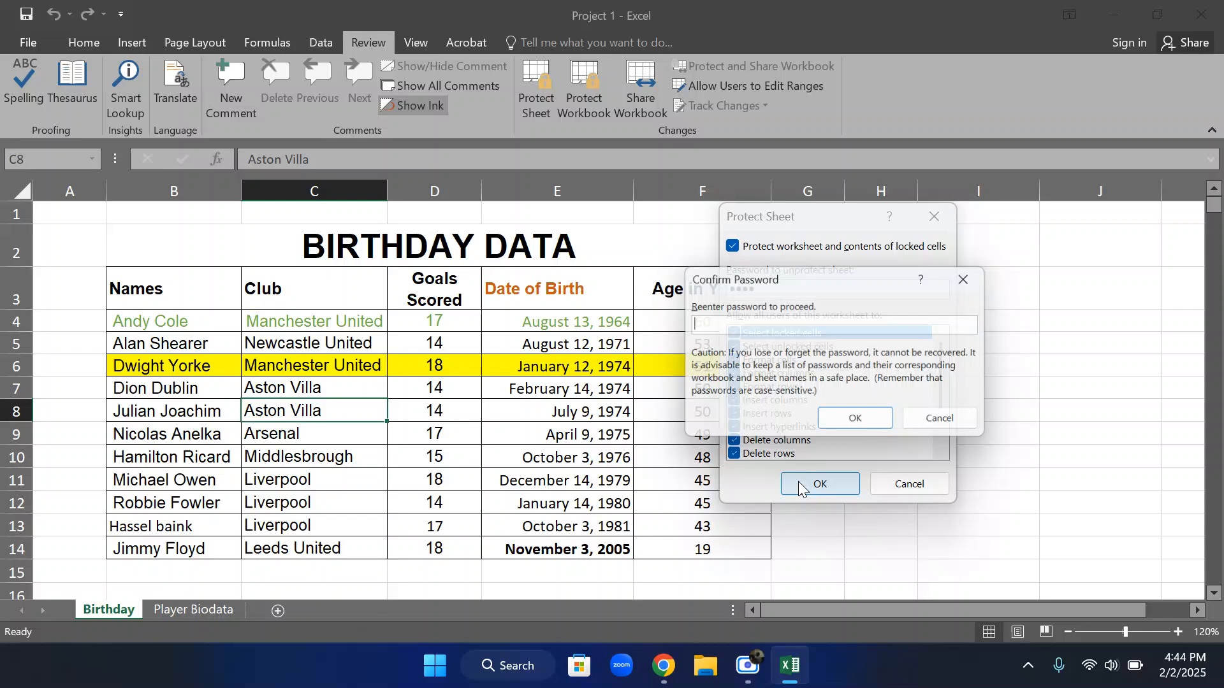
type("•••")
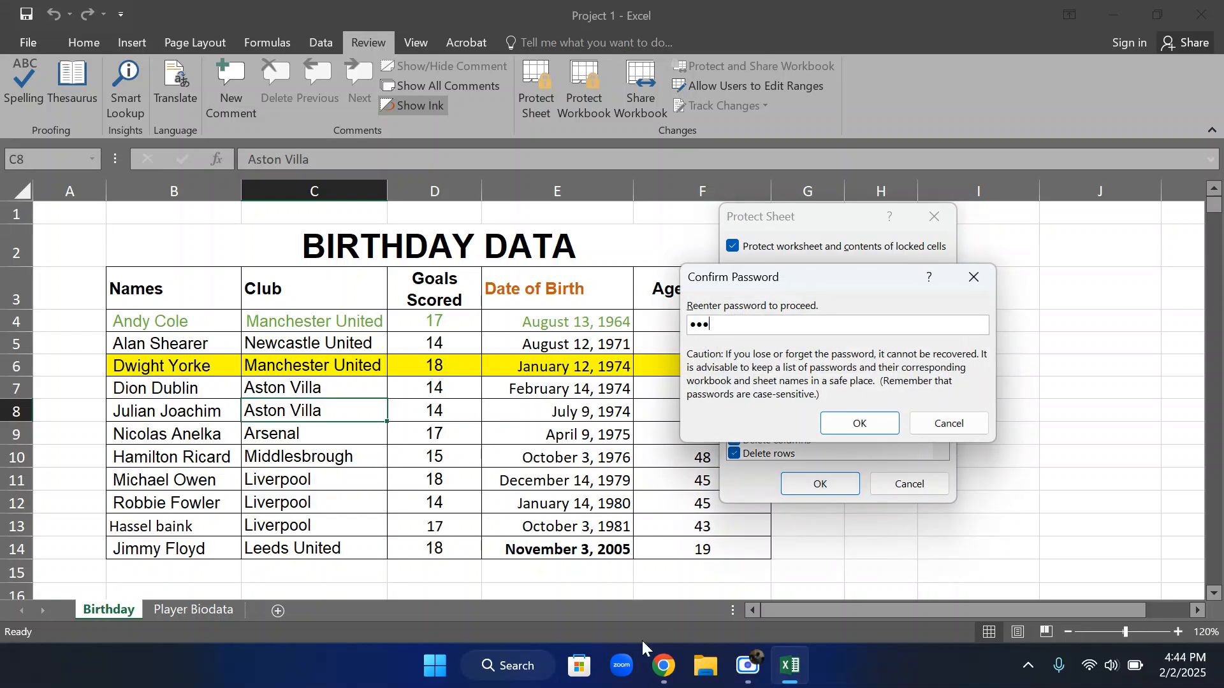
Re-enter the sheet password to confirm the protection of the Birthday sheet
key("BackSpace")
key("BackSpace")
key("BackSpace")
type("•••")
key("Return")
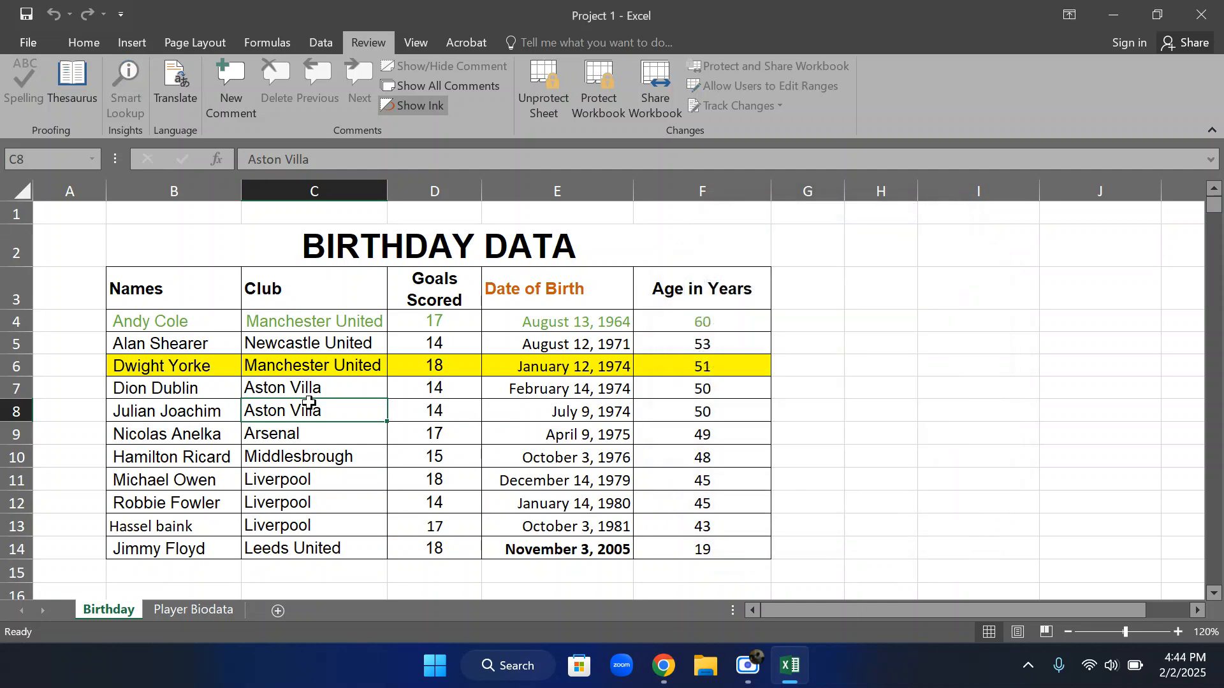
Select cells around the protected table and try to clear the Goals Scored value in cell D10
left_click_drag(328, 322, 319, 344)
left_click_drag(156, 348, 174, 373)
left_click_drag(415, 450, 436, 432)
left_click_drag(504, 346, 490, 323)
left_click(284, 273)
left_click_drag(331, 482, 355, 465)
left_click(430, 456)
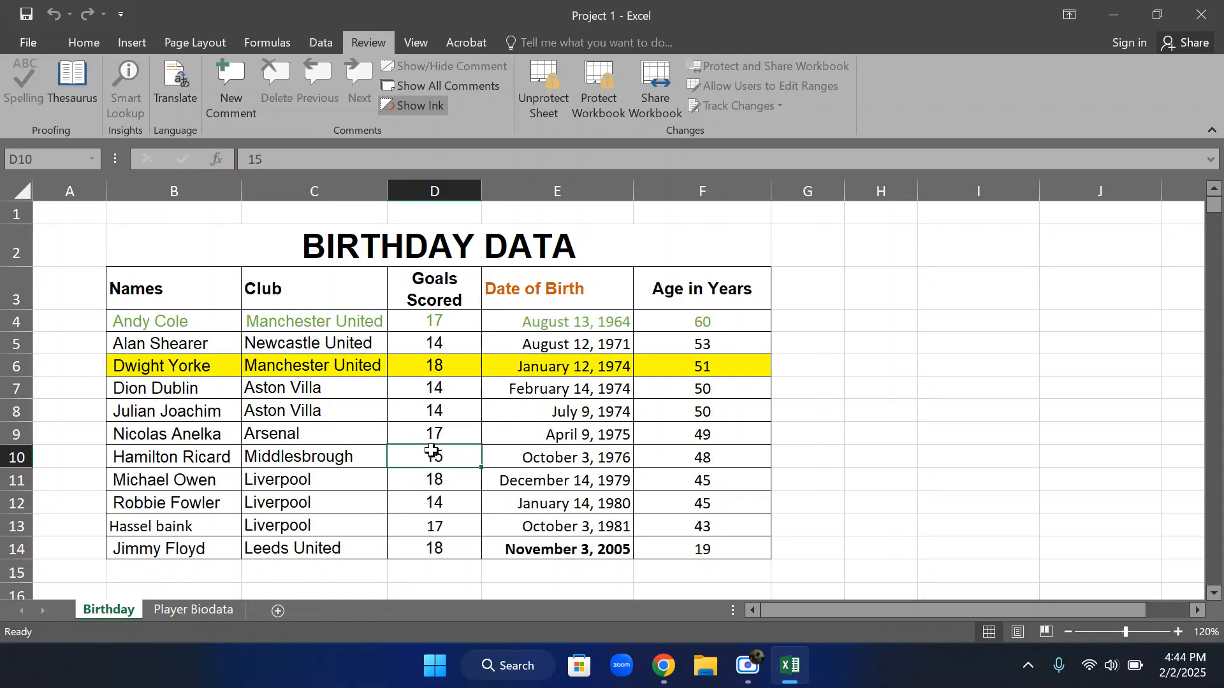
key("BackSpace")
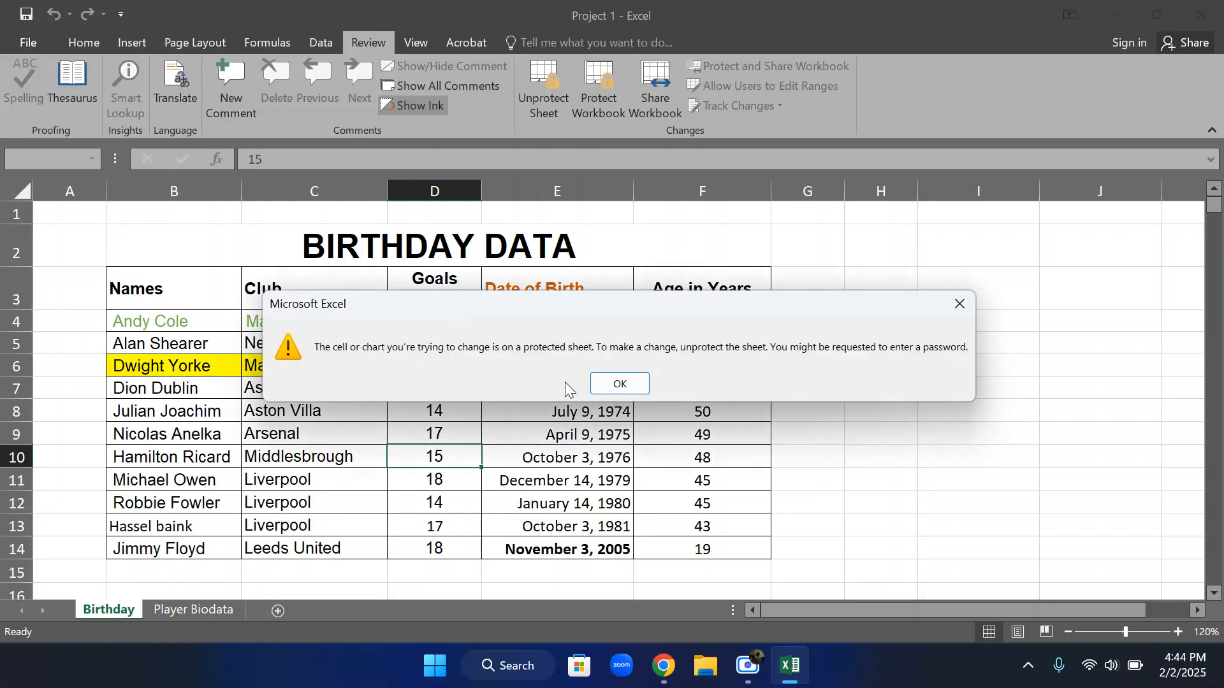
left_click(617, 384)
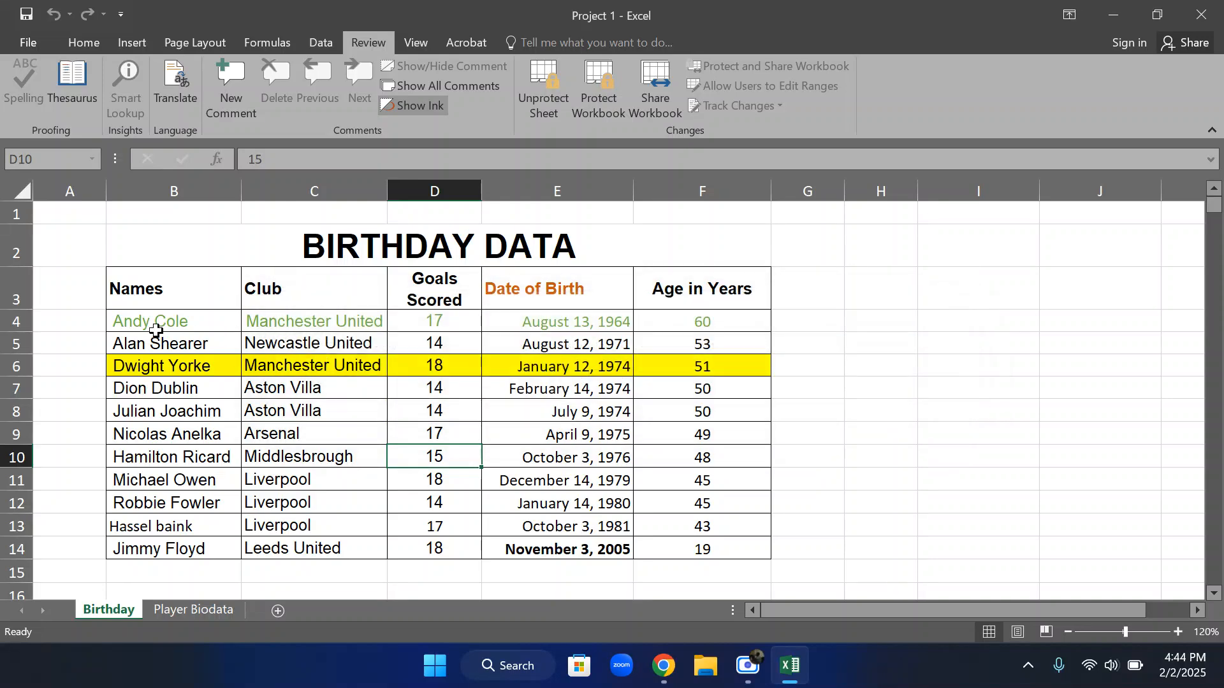
Try to delete the yellow-highlighted row 6 from the protected Birthday sheet
scroll(290, 414, "down", 4)
scroll(280, 413, "up", 4)
scroll(261, 446, "down", 4)
scroll(254, 456, "up", 4)
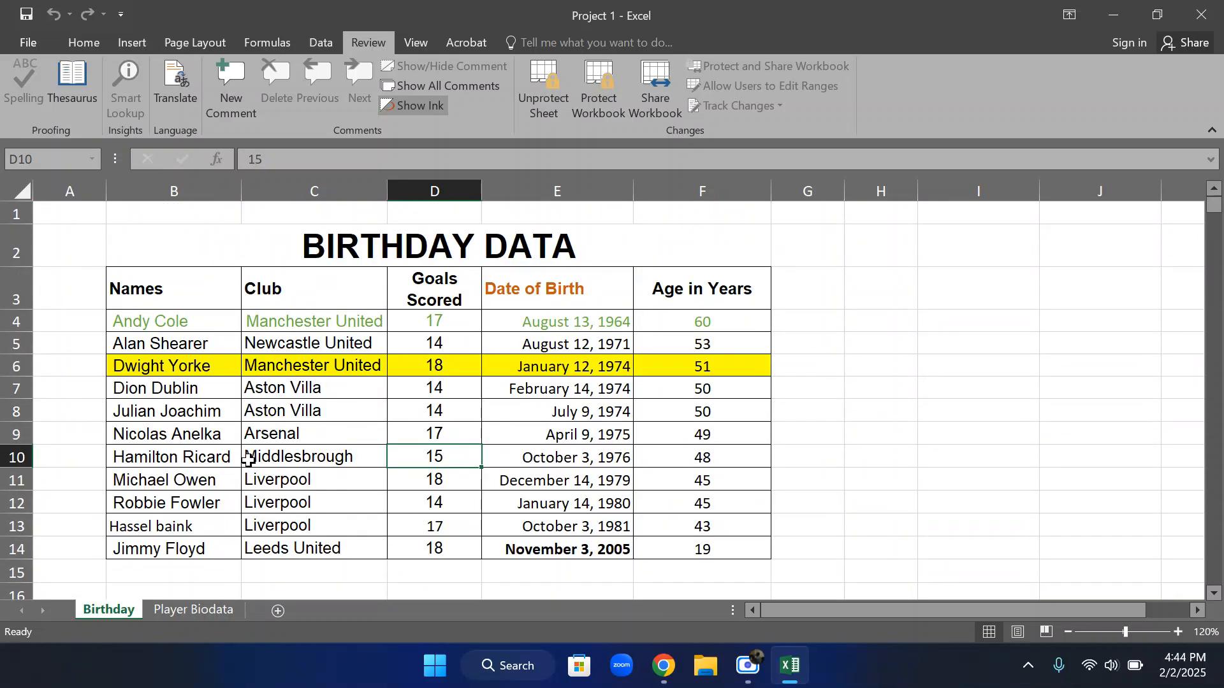
left_click(17, 366)
right_click(17, 367)
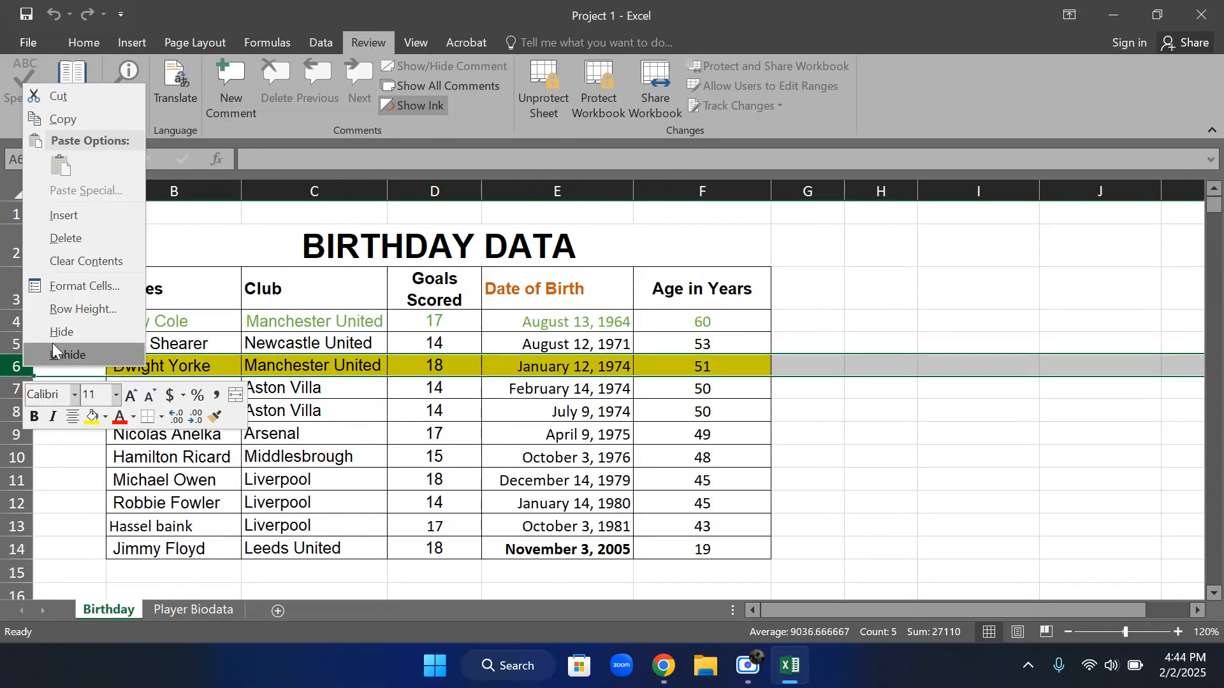
left_click(84, 241)
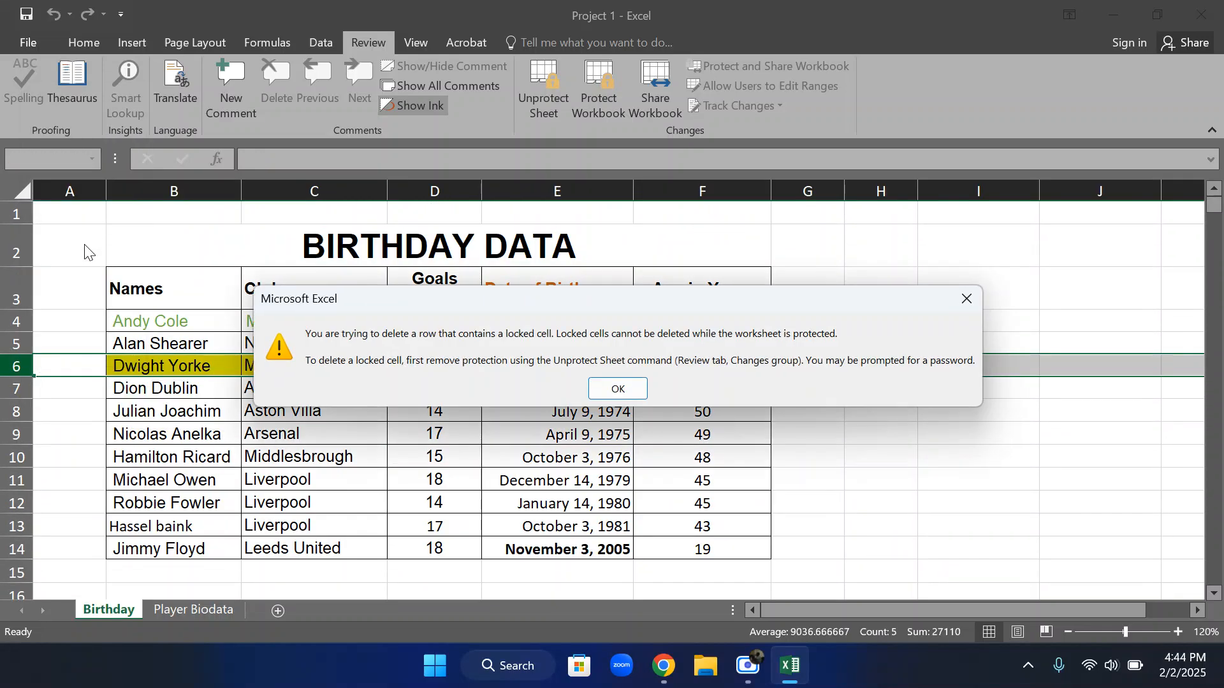
left_click(610, 398)
right_click(19, 367)
left_click(69, 240)
left_click(966, 293)
left_click(557, 92)
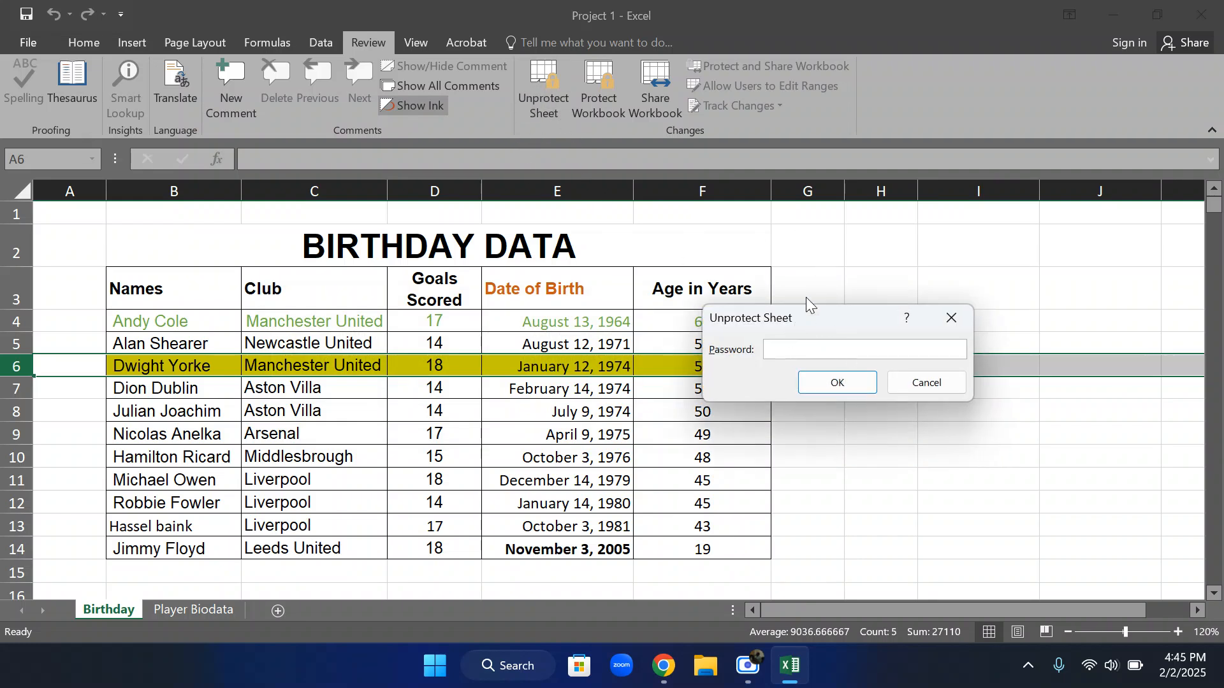
left_click(952, 310)
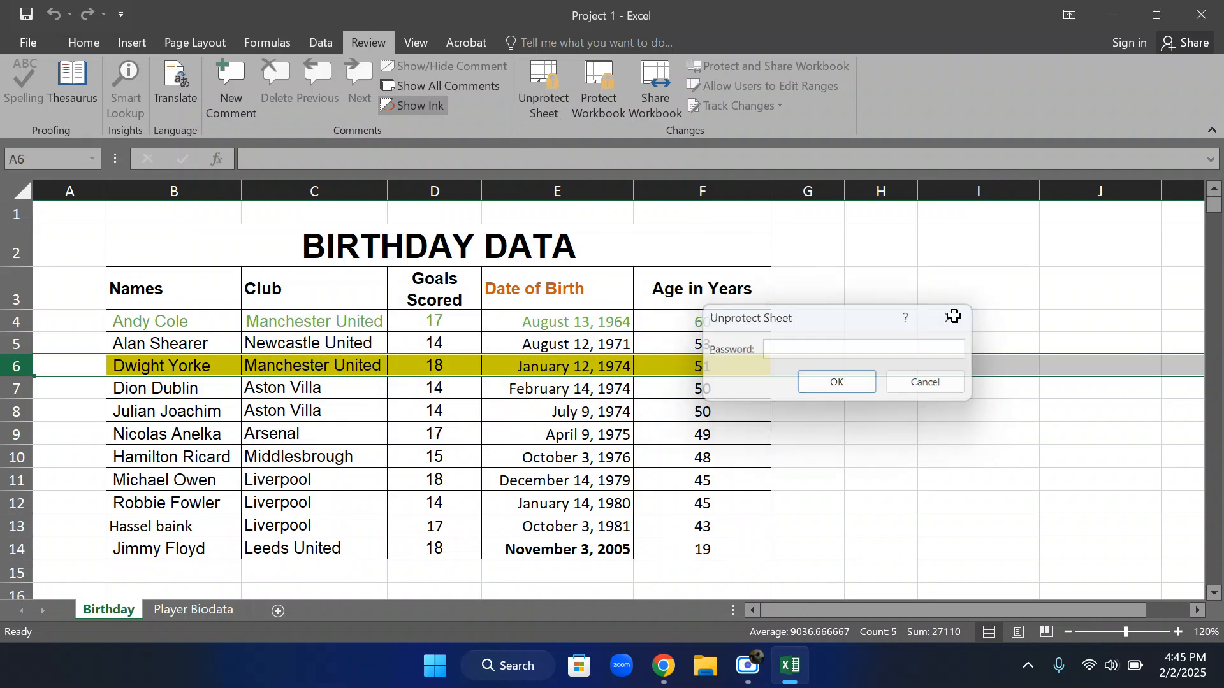
left_click(422, 415)
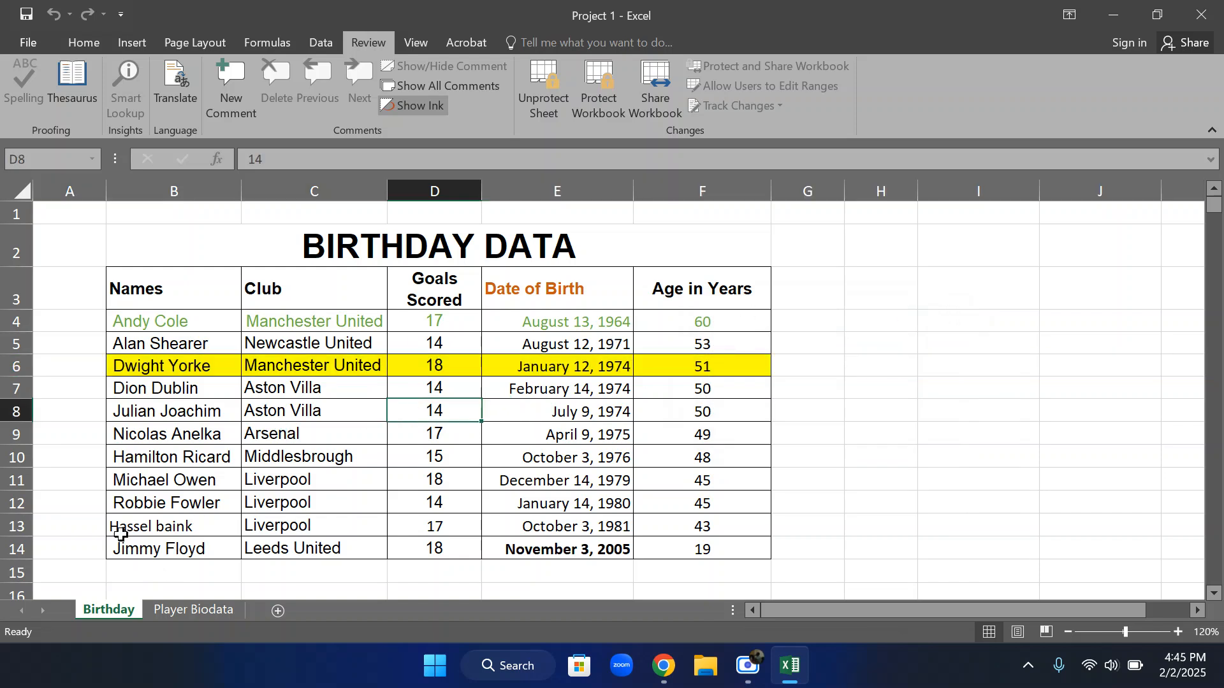
Add a blank worksheet after the Birthday sheet and delete it again
left_click(280, 609)
left_click(251, 611)
left_click(179, 609)
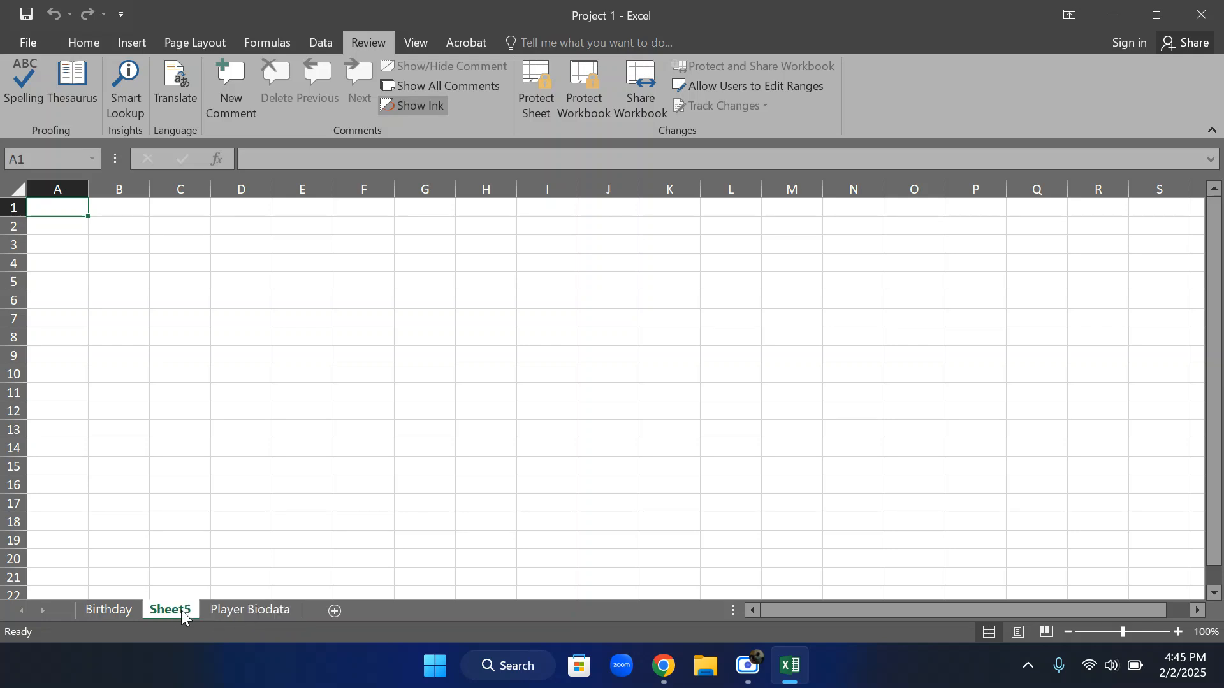
right_click(176, 608)
left_click(216, 408)
left_click(281, 503)
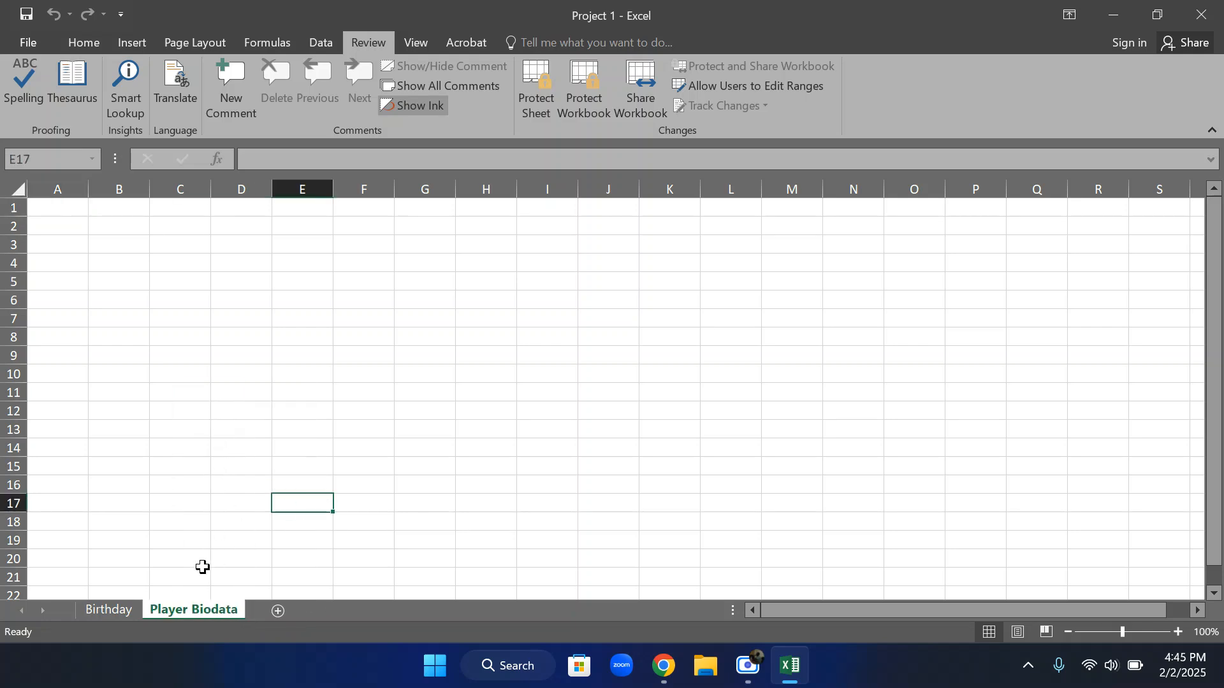
Switch back and forth between the Birthday and Player Biodata sheets to compare their protection, ending on the Birthday sheet
left_click(133, 611)
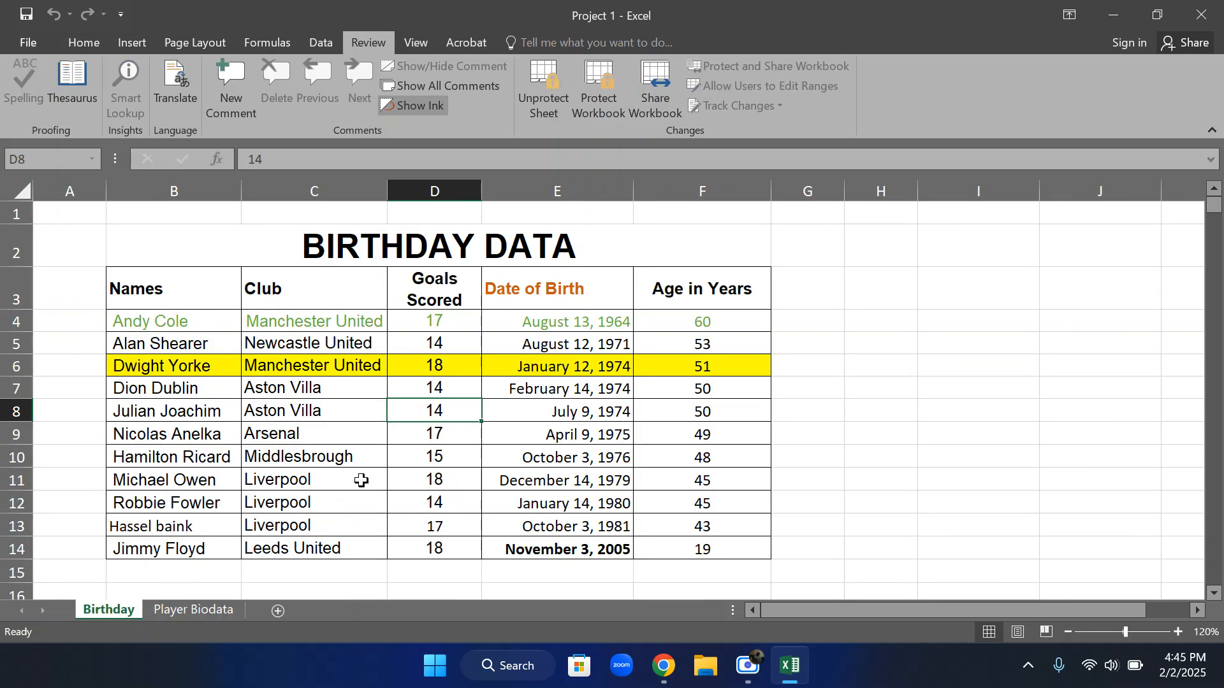
left_click(217, 611)
left_click(132, 613)
left_click(194, 612)
left_click(136, 612)
left_click(181, 611)
left_click(131, 610)
left_click(181, 609)
left_click(122, 609)
left_click(184, 610)
left_click(118, 610)
left_click(178, 609)
left_click(123, 607)
left_click(153, 610)
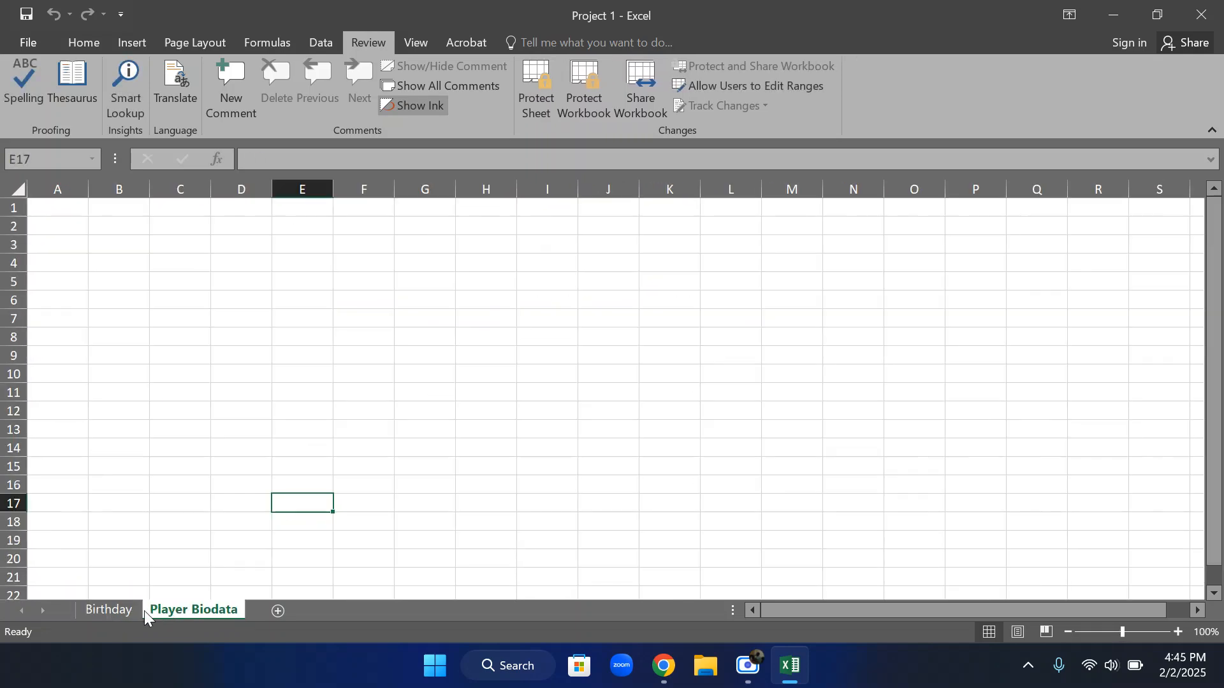
left_click(133, 611)
left_click(165, 611)
left_click(105, 610)
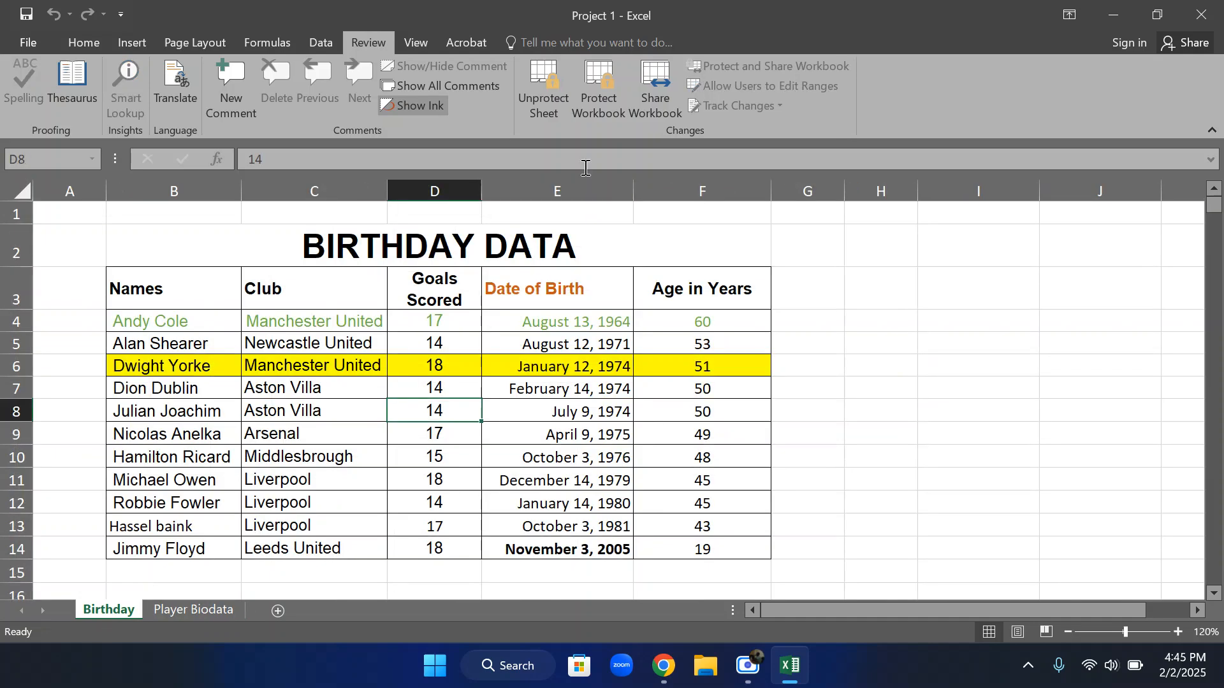
Protect the workbook's structure, entering and confirming a password
left_click(593, 97)
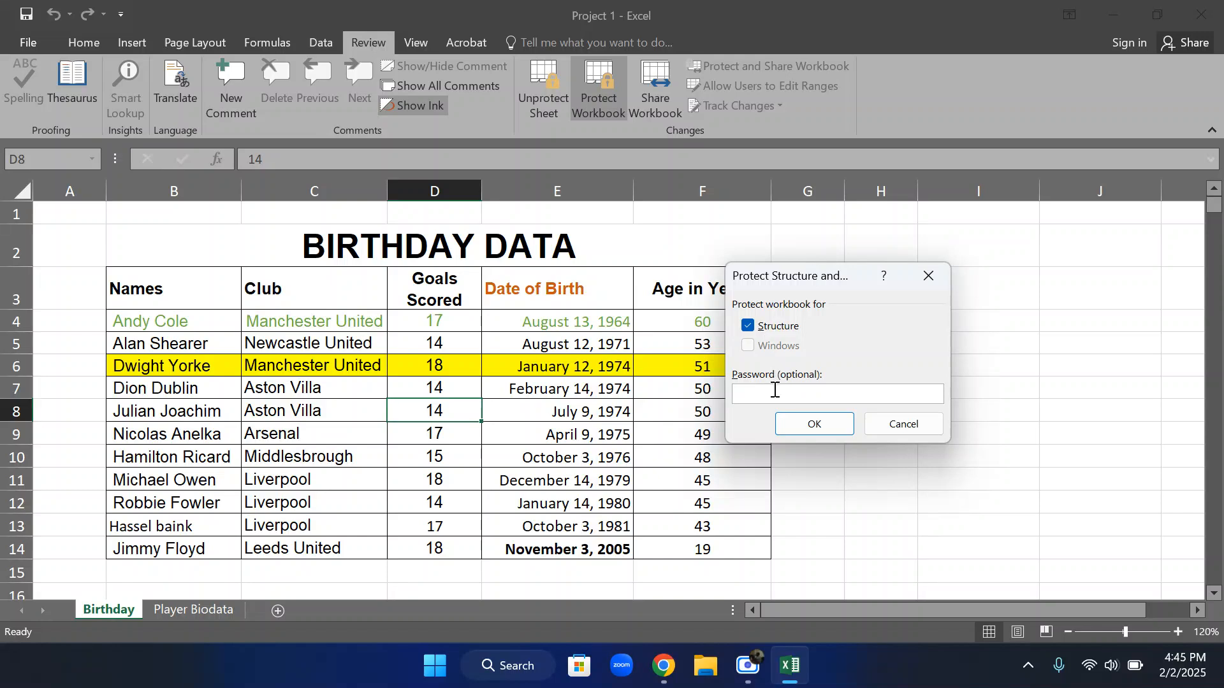
type("1234")
left_click(816, 423)
type("1")
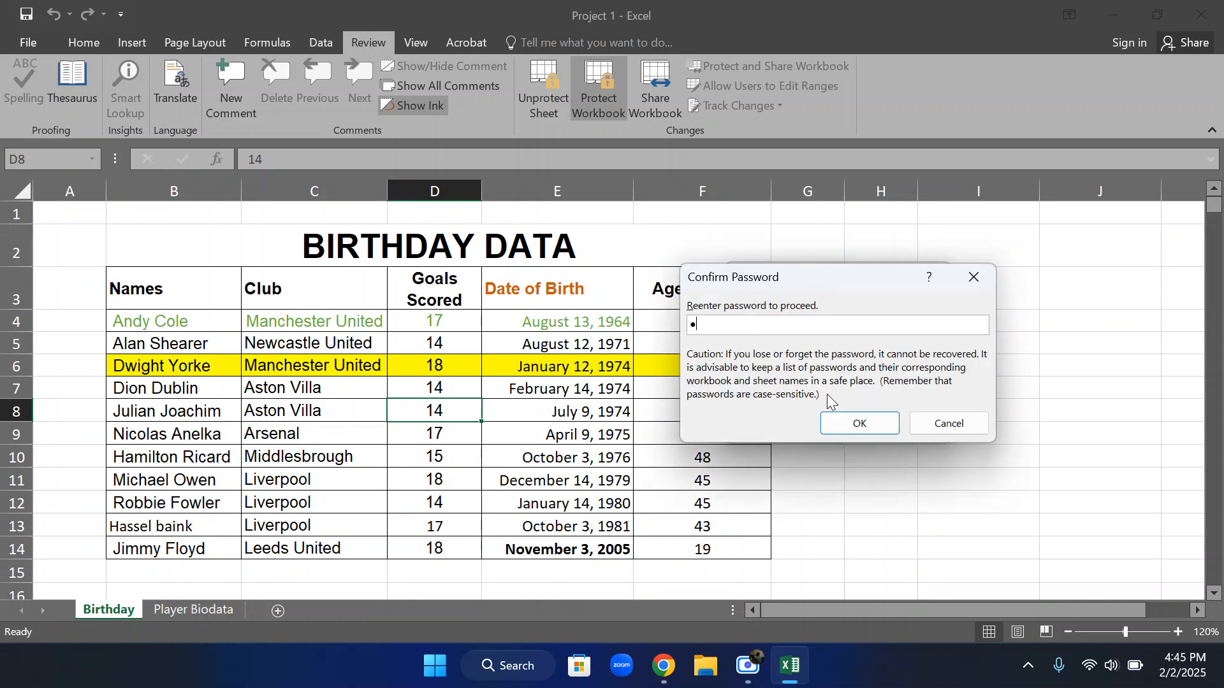
type("234")
left_click(862, 423)
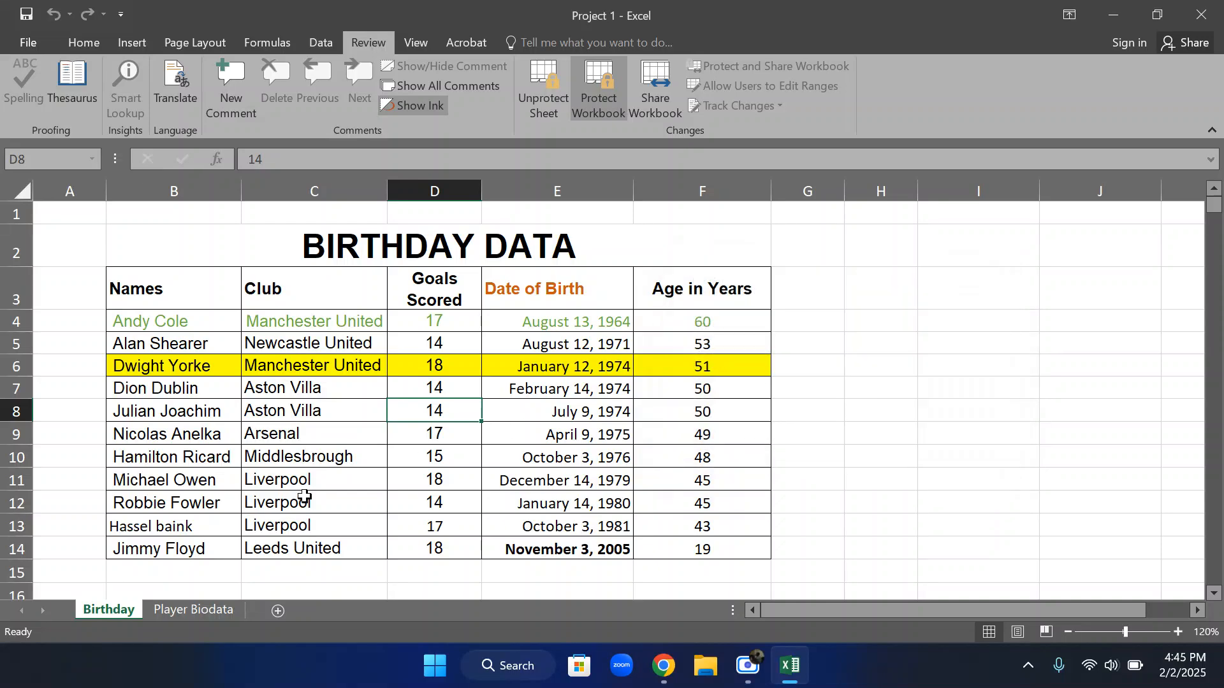
Check which worksheet commands are available for the Player Biodata sheet under workbook protection, and return to the Birthday sheet
left_click(196, 605)
left_click(128, 607)
left_click(204, 613)
left_click(139, 612)
left_click(121, 594)
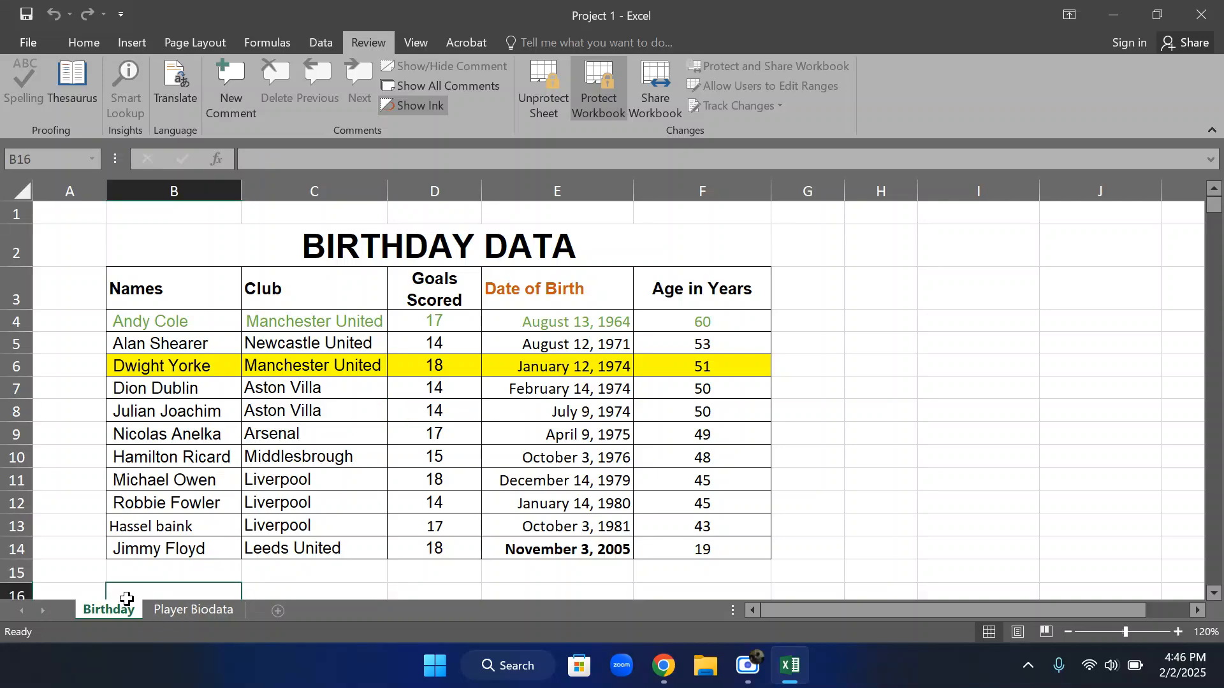
left_click(178, 612)
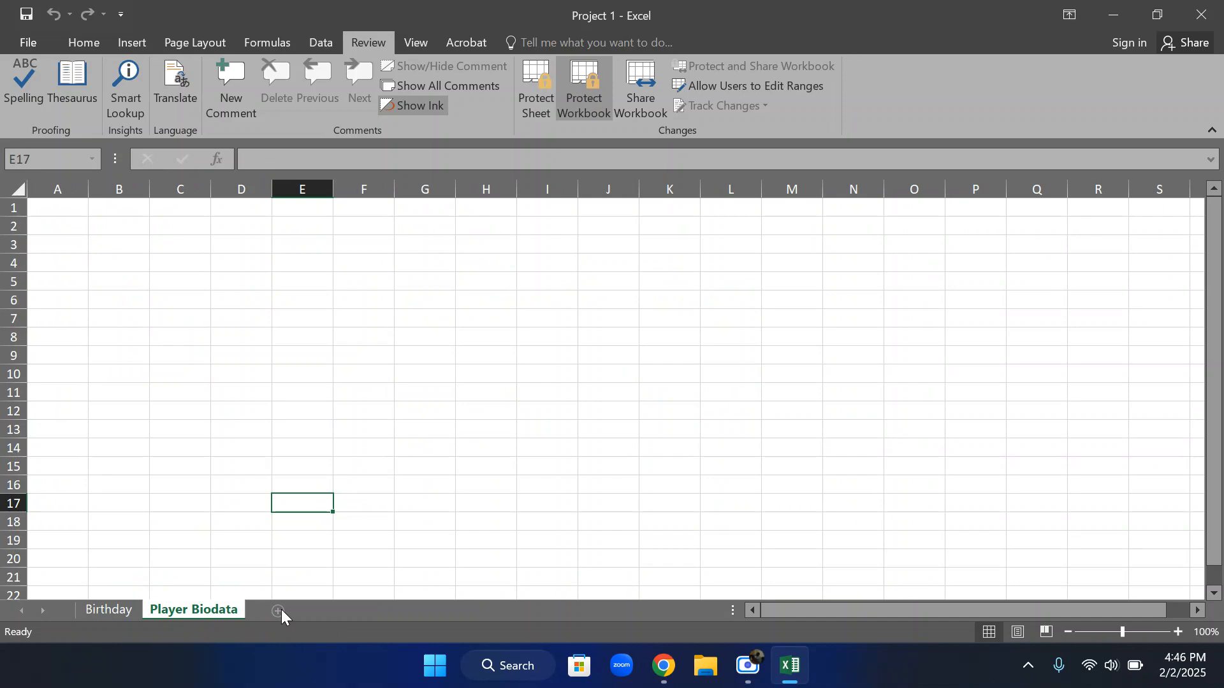
right_click(237, 606)
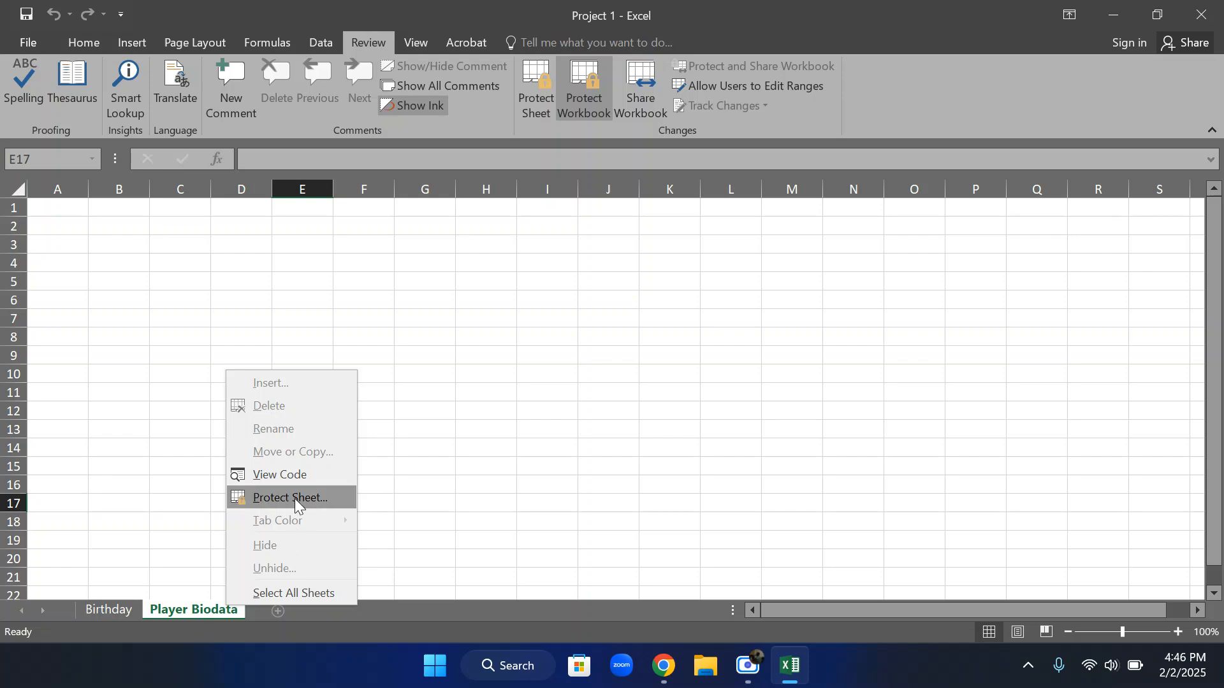
left_click(142, 607)
left_click(132, 605)
scroll(347, 361, "down", 4)
scroll(330, 382, "up", 4)
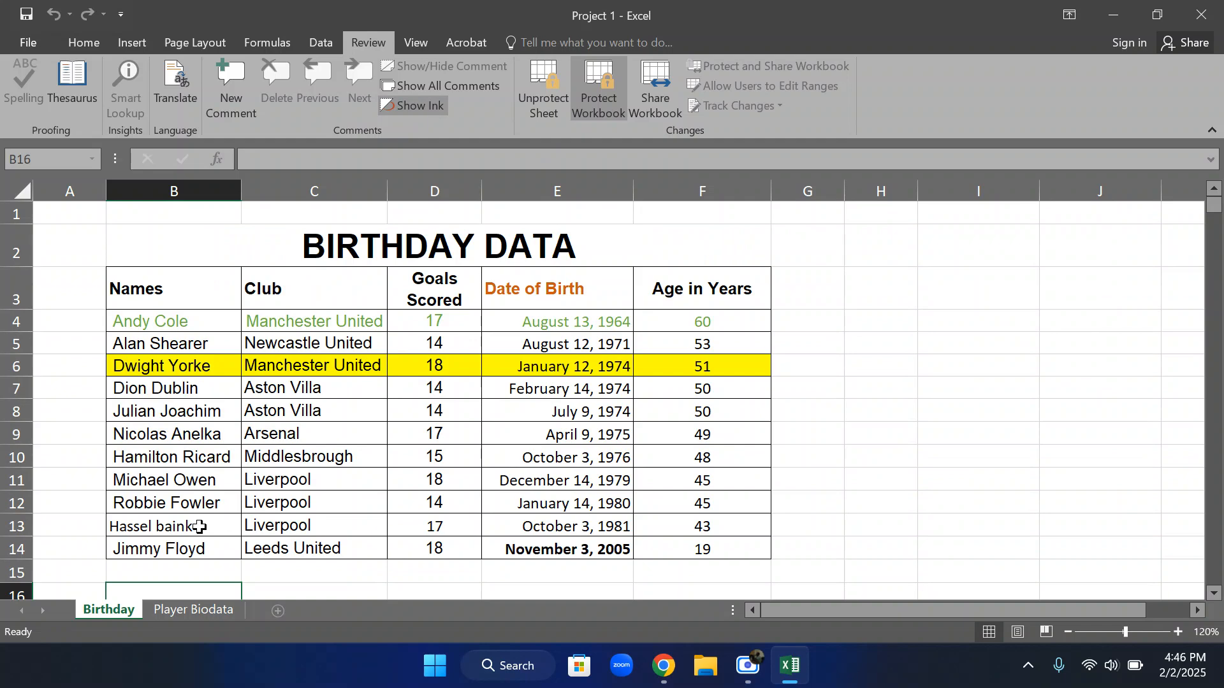
Unprotect the Birthday sheet by entering its sheet password
left_click(542, 94)
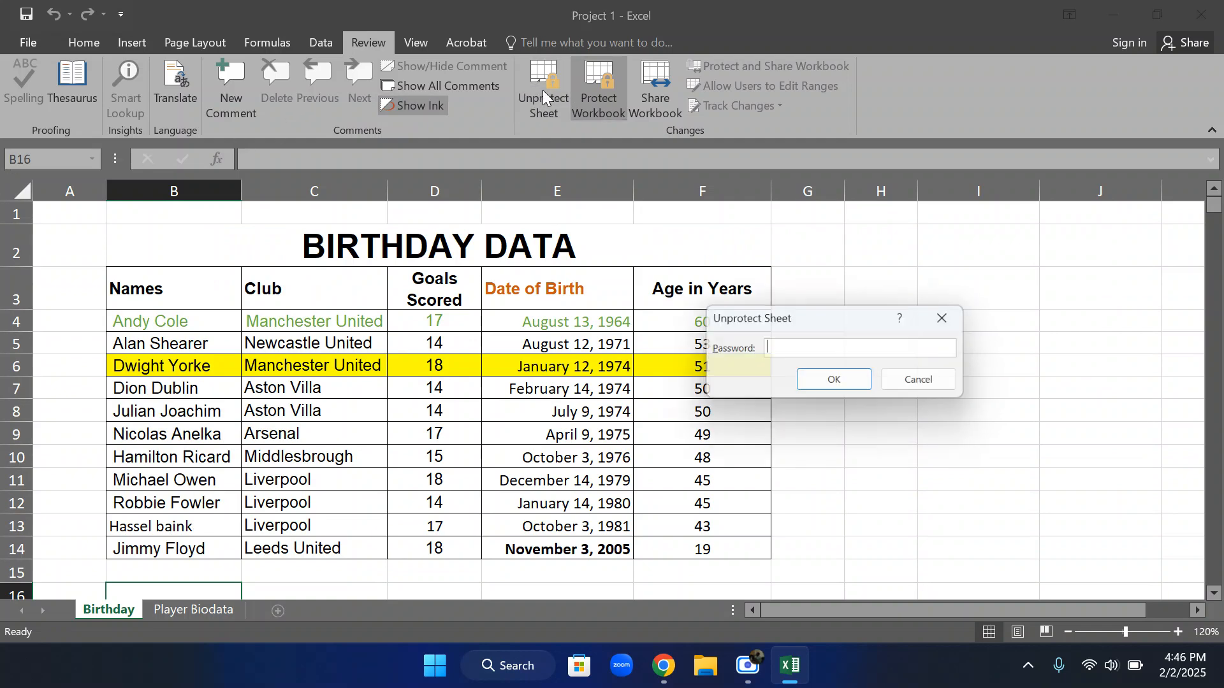
type("1234")
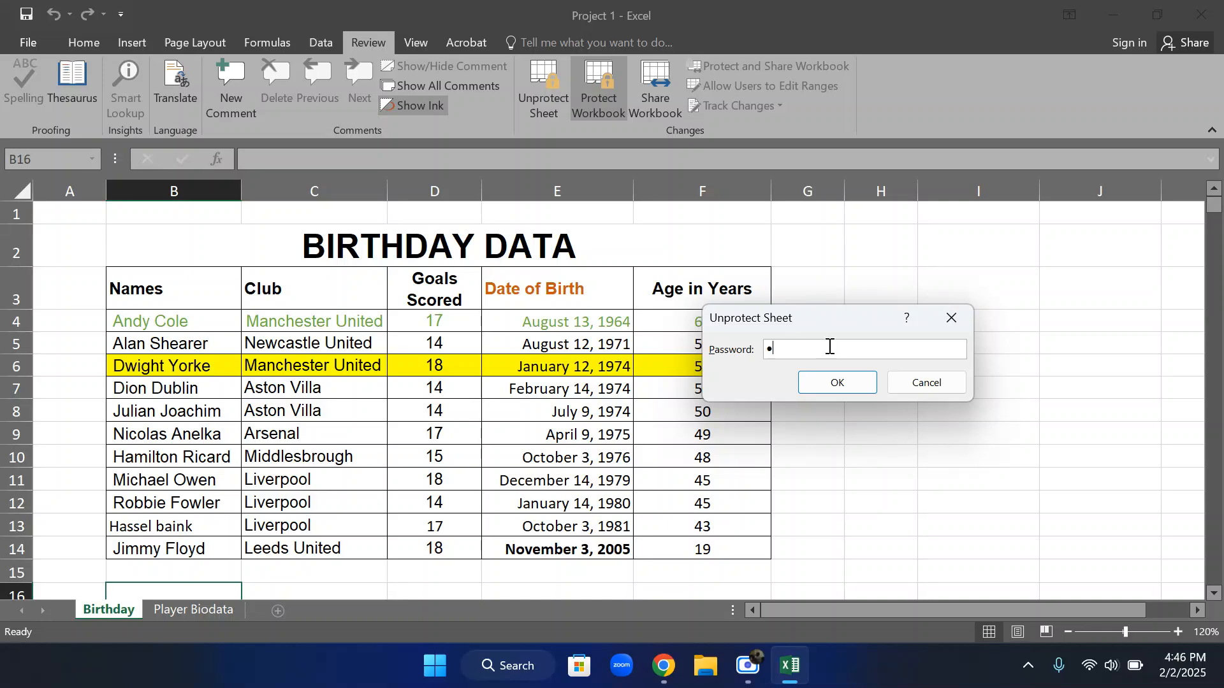
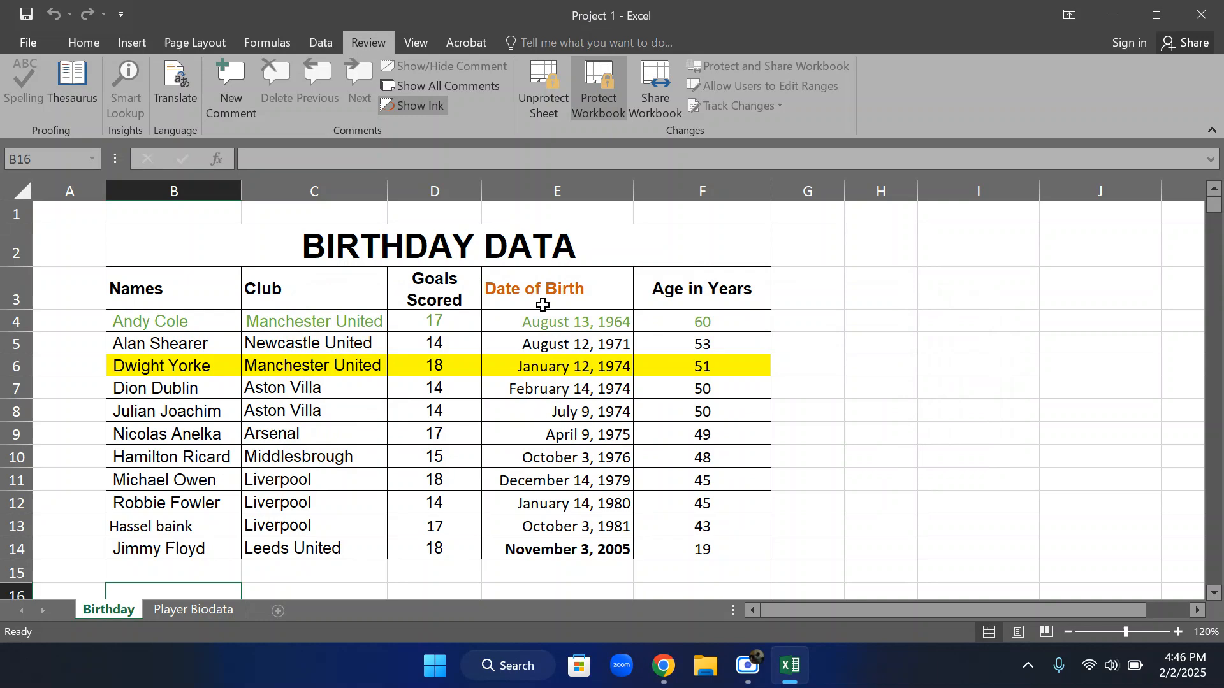
Remove the sheet protection from the Birthday worksheet by entering the sheet password
left_click(559, 83)
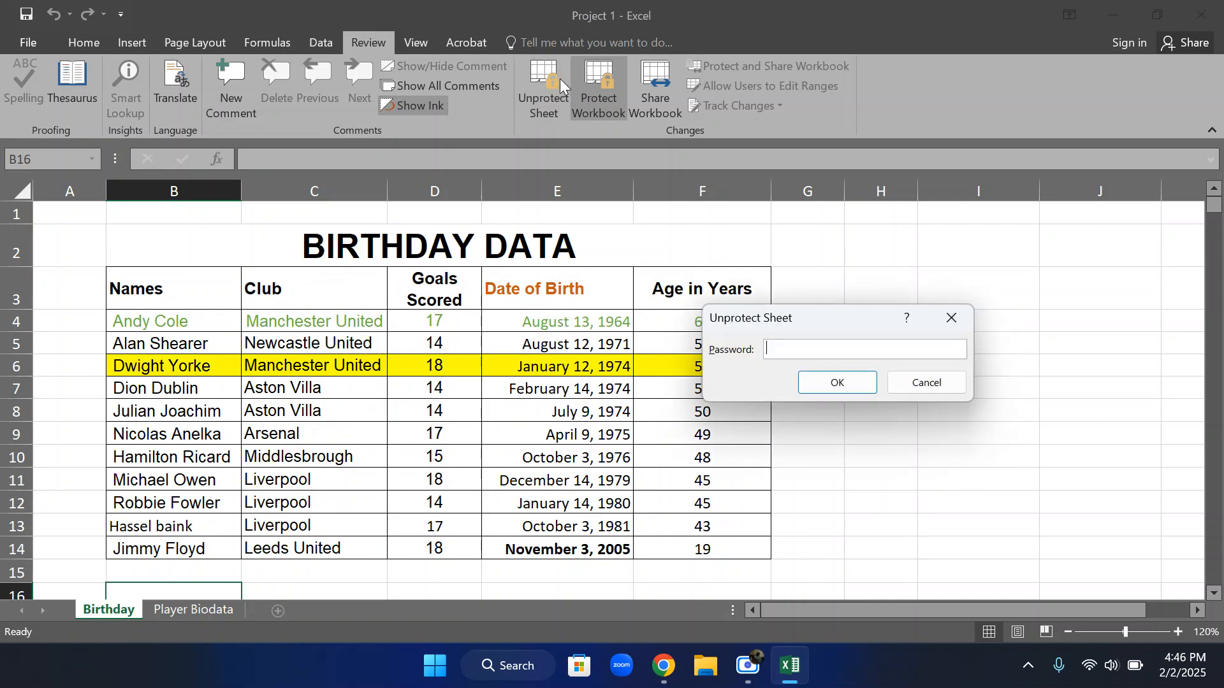
type("1234")
key("Return")
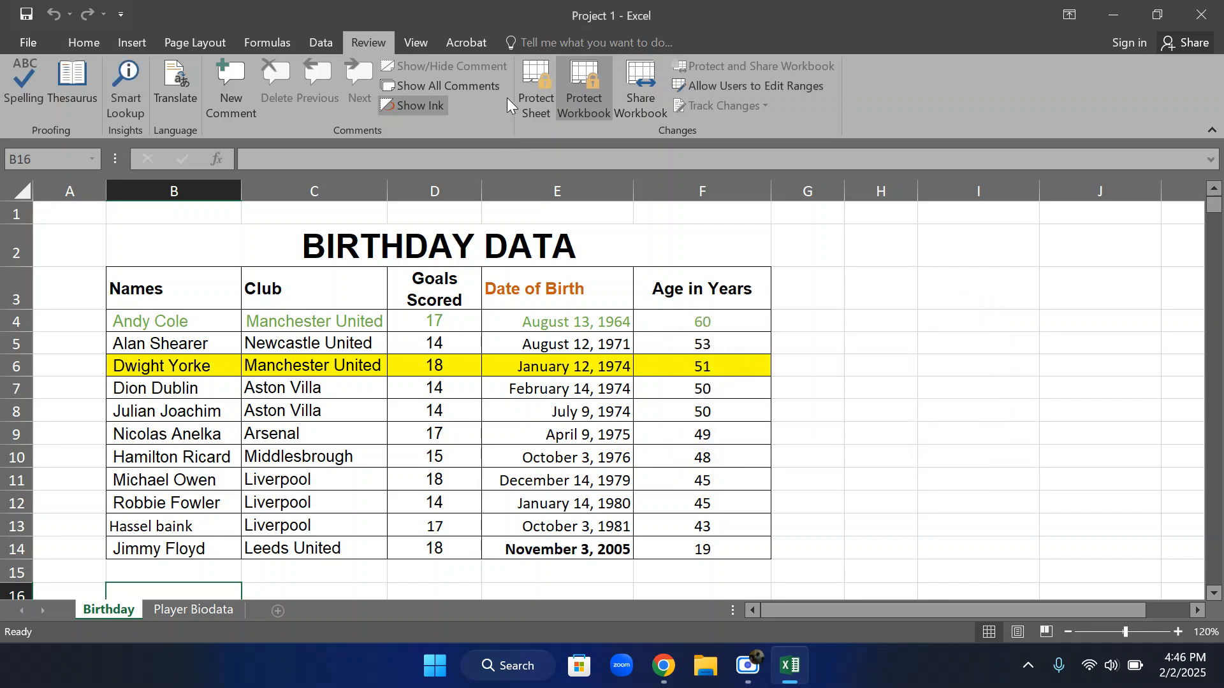
Delete the yellow-highlighted row 6 from the birthday table
left_click(18, 366)
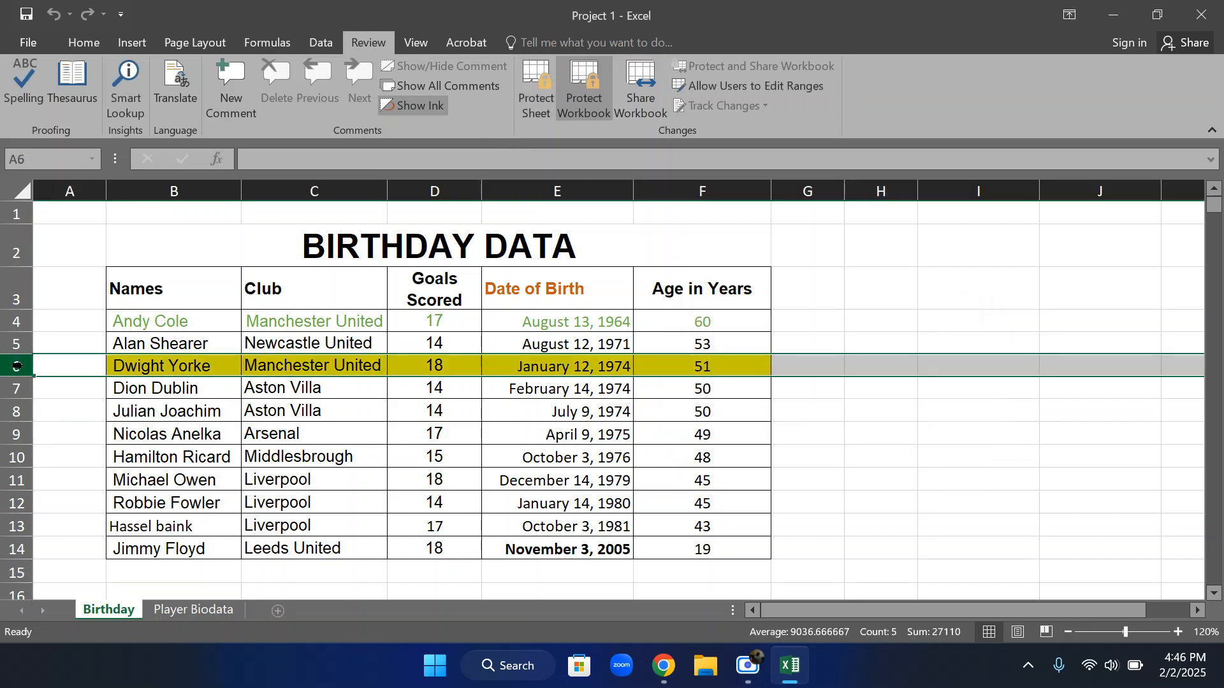
right_click(23, 367)
left_click(98, 244)
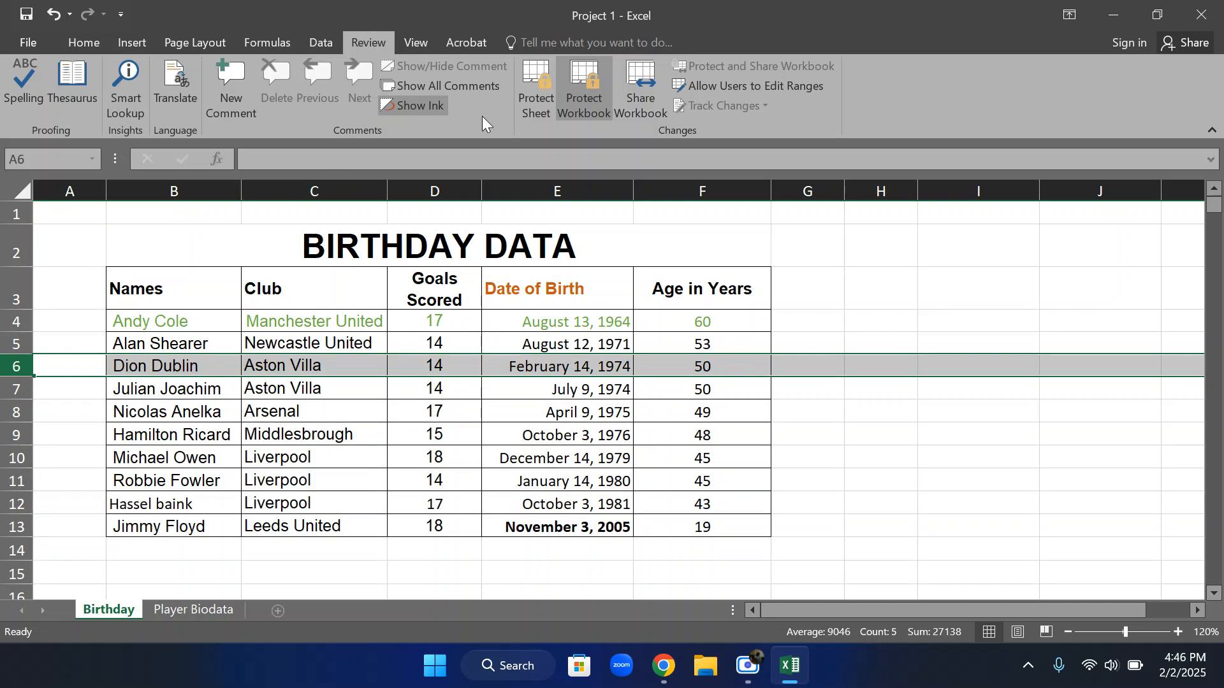
Remove the workbook structure protection by entering the workbook password
left_click(578, 90)
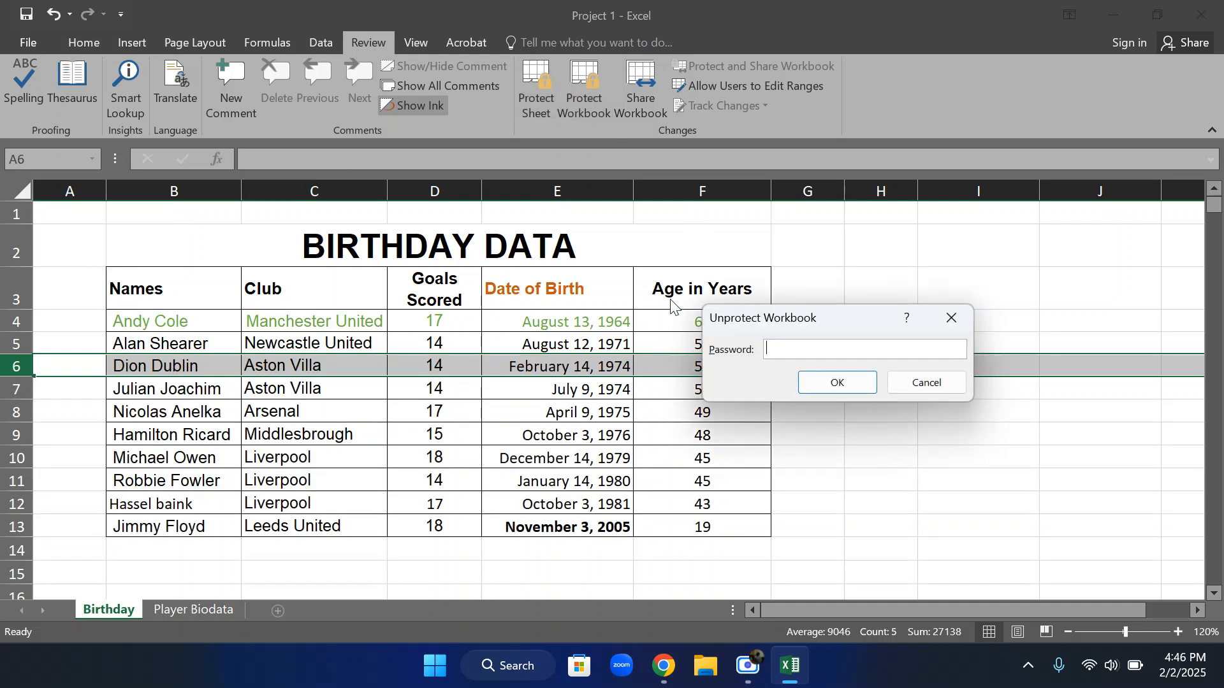
type("1234")
key("Return")
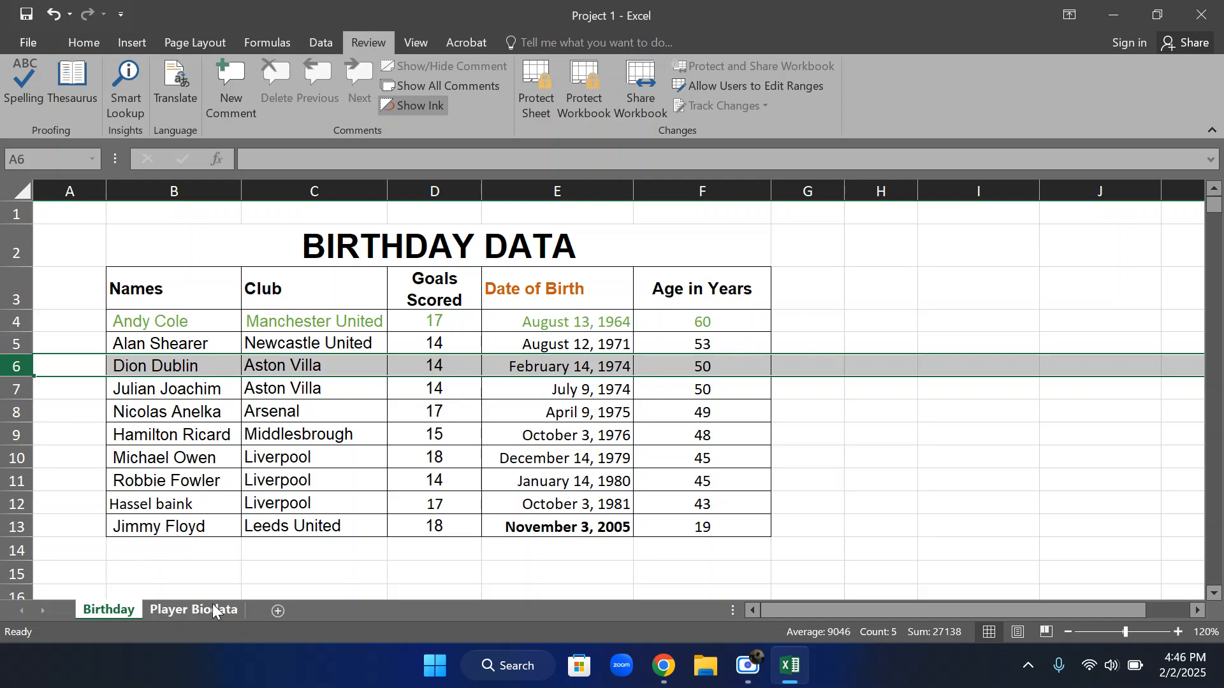
Insert a new worksheet after the Birthday sheet and open its name for editing, leaving the name as is
left_click(274, 608)
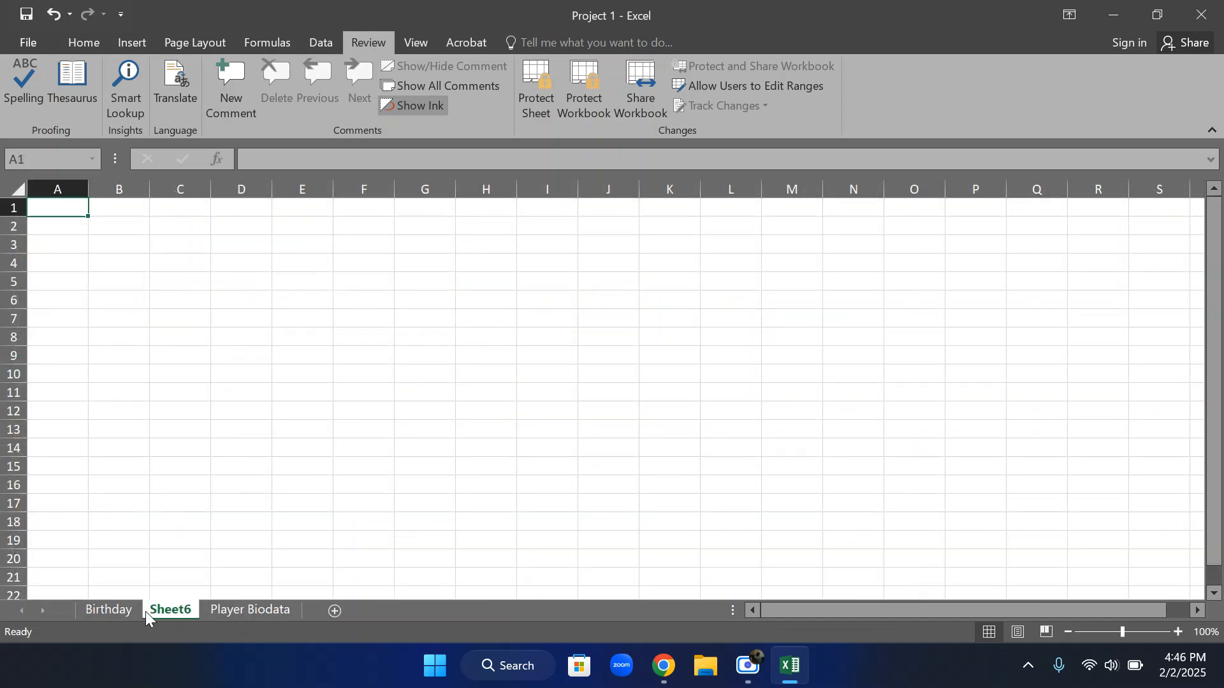
right_click(173, 608)
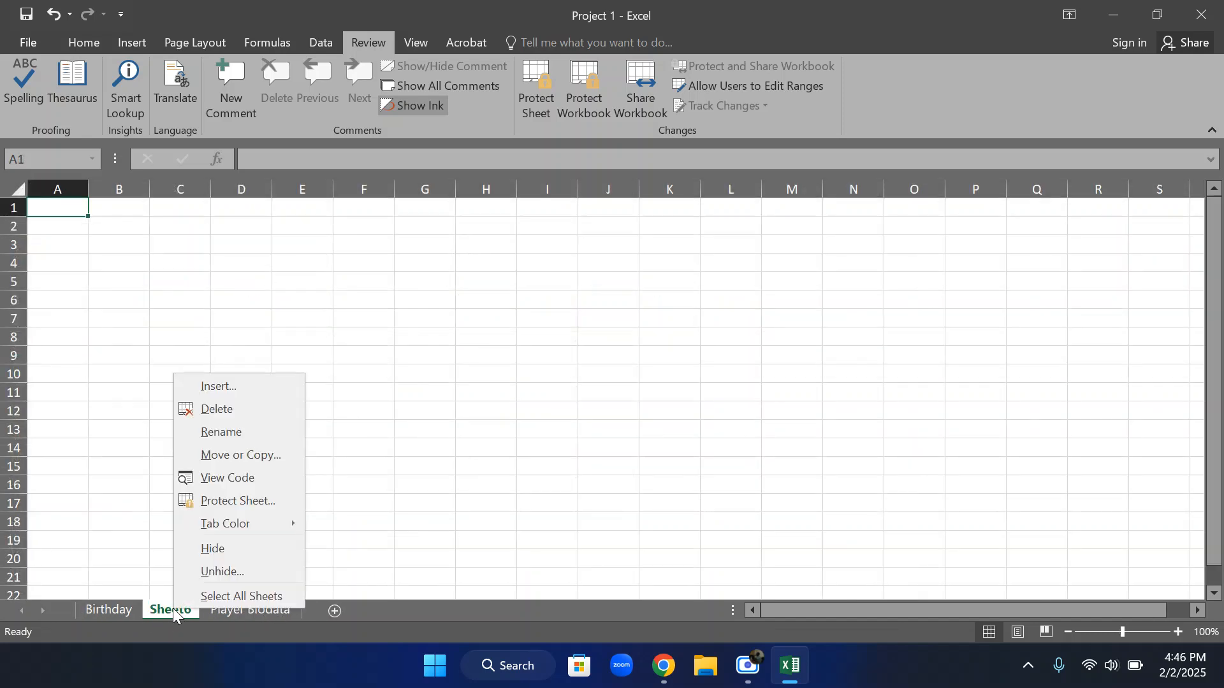
left_click(252, 431)
left_click(239, 524)
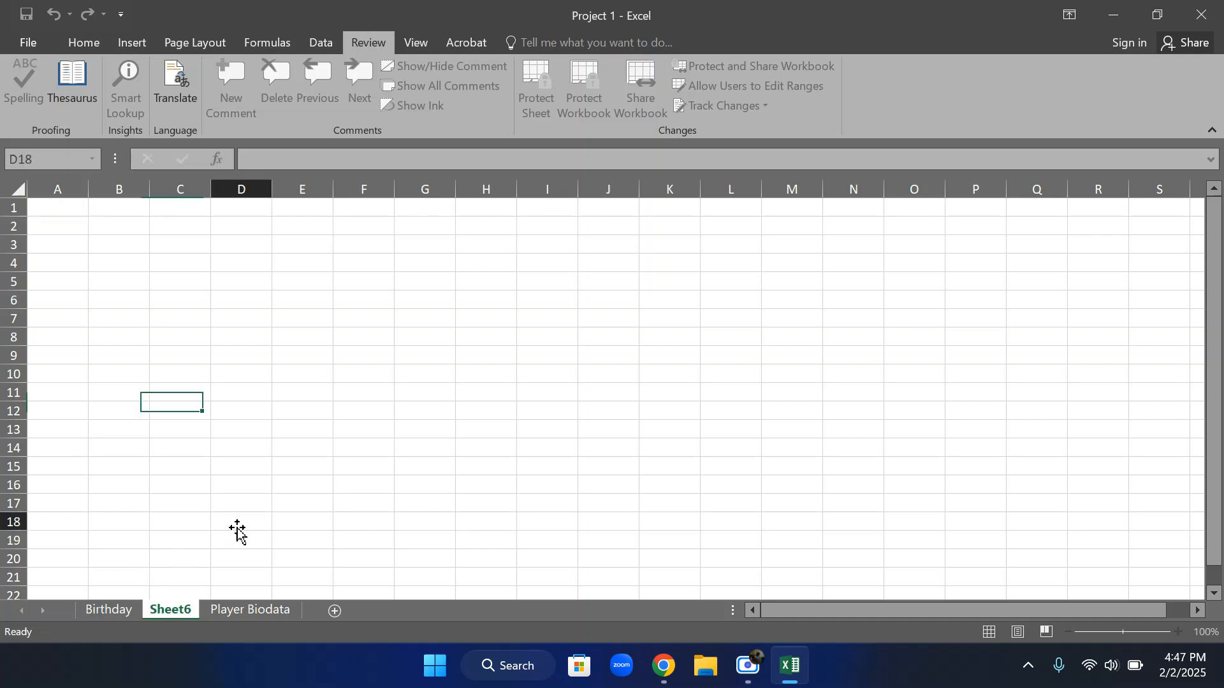
Delete the blank worksheet between Birthday and Player Biodata, and return to the Birthday sheet
right_click(160, 611)
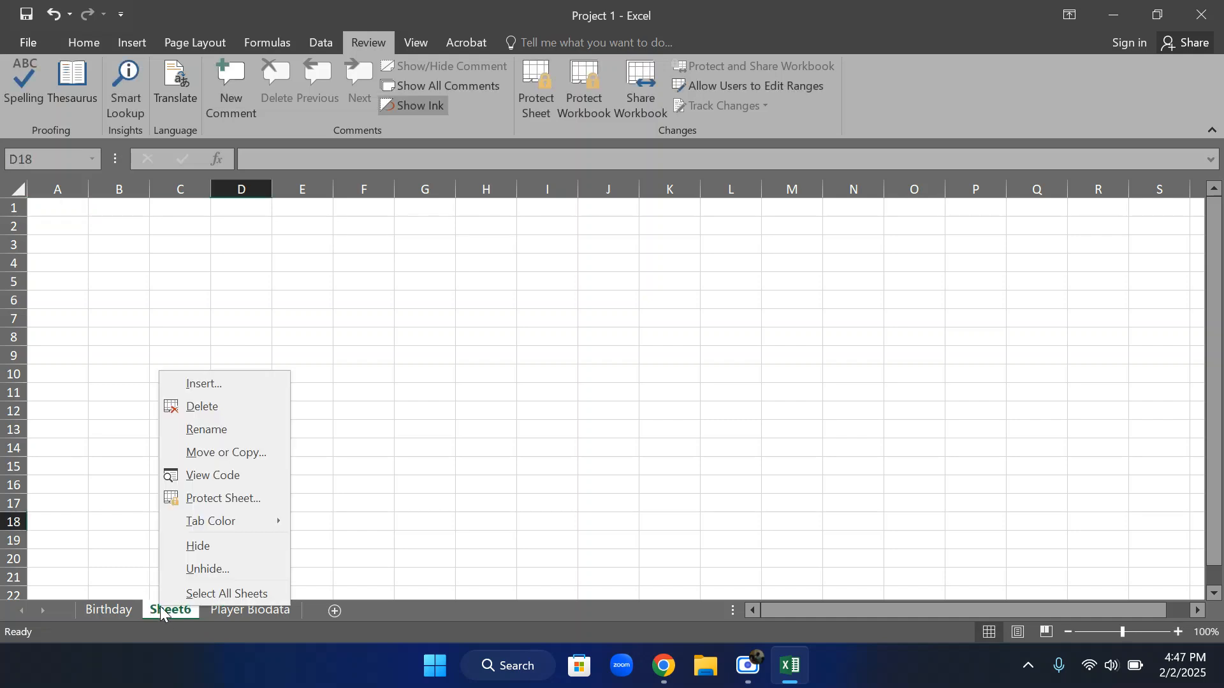
left_click(244, 408)
left_click(107, 610)
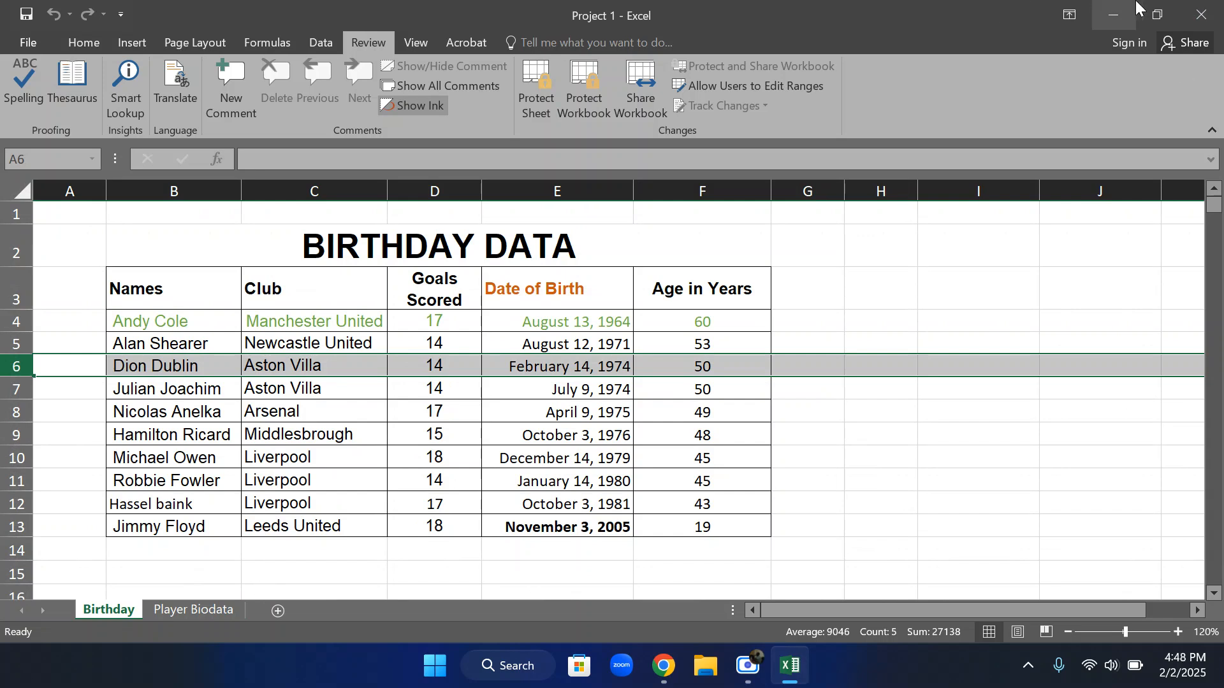
mouse_move(1140, 18)
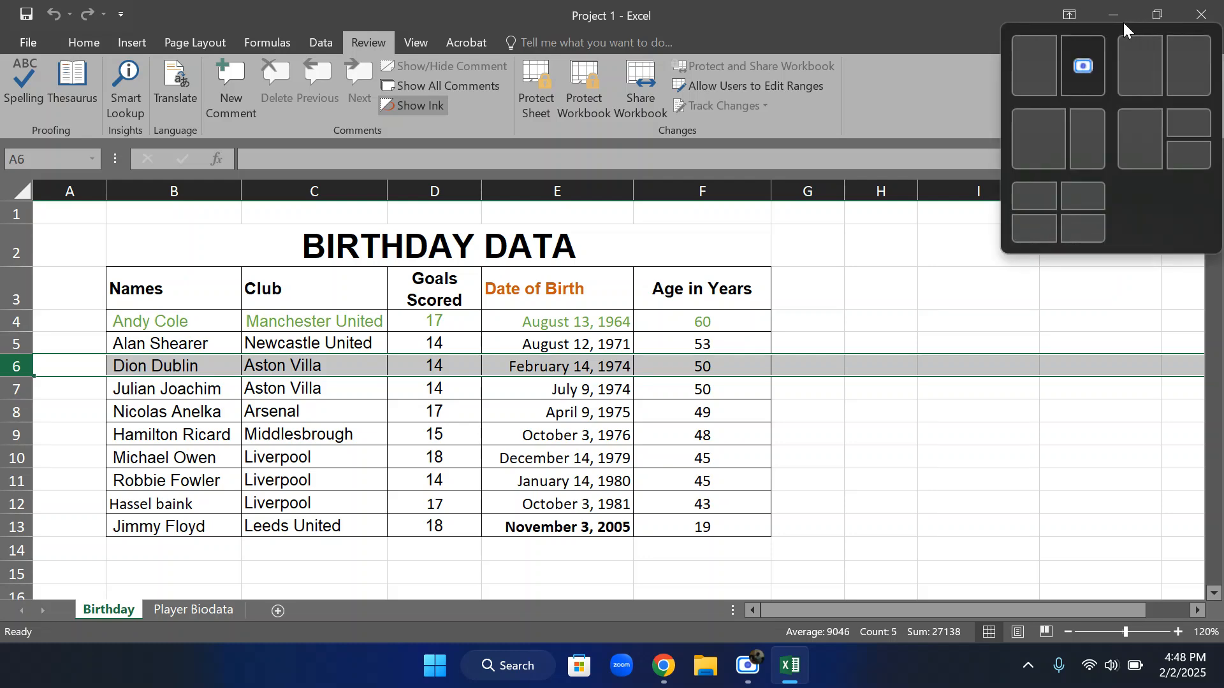